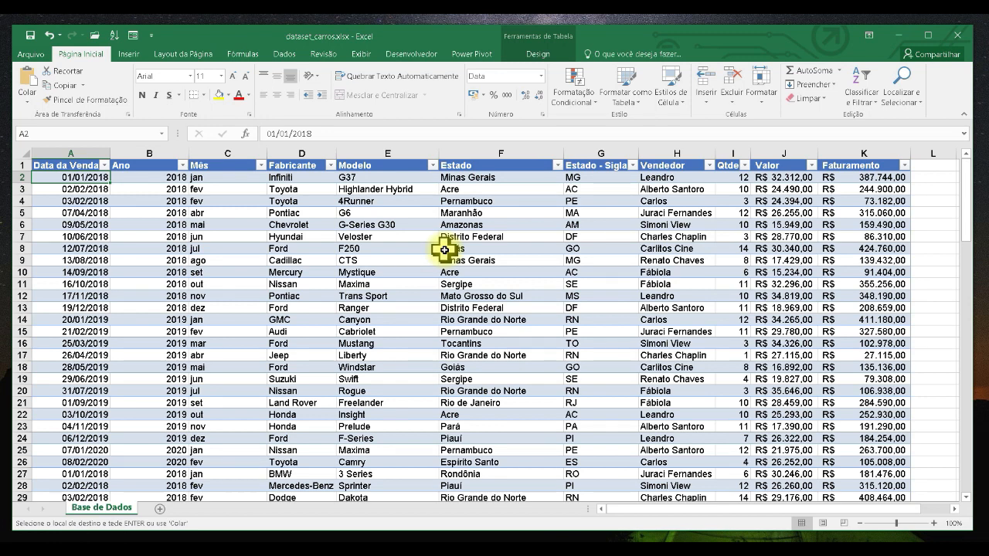
- Add a new worksheet and rename it Análises
left_click(162, 509)
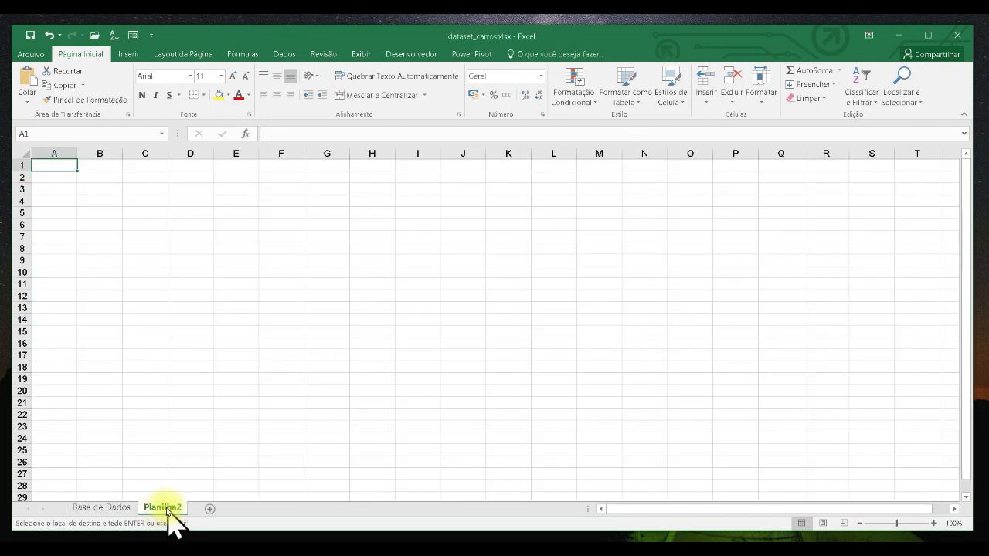
double_click(164, 507)
type("Análises")
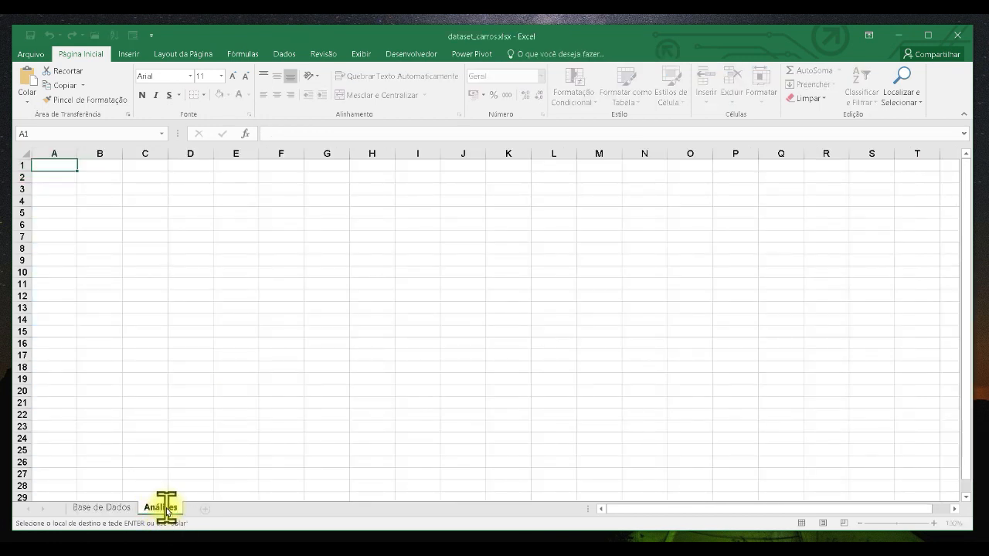
key("Return")
- Return to the Base de Dados sheet and check the data table's name in the table design tools
left_click(106, 510)
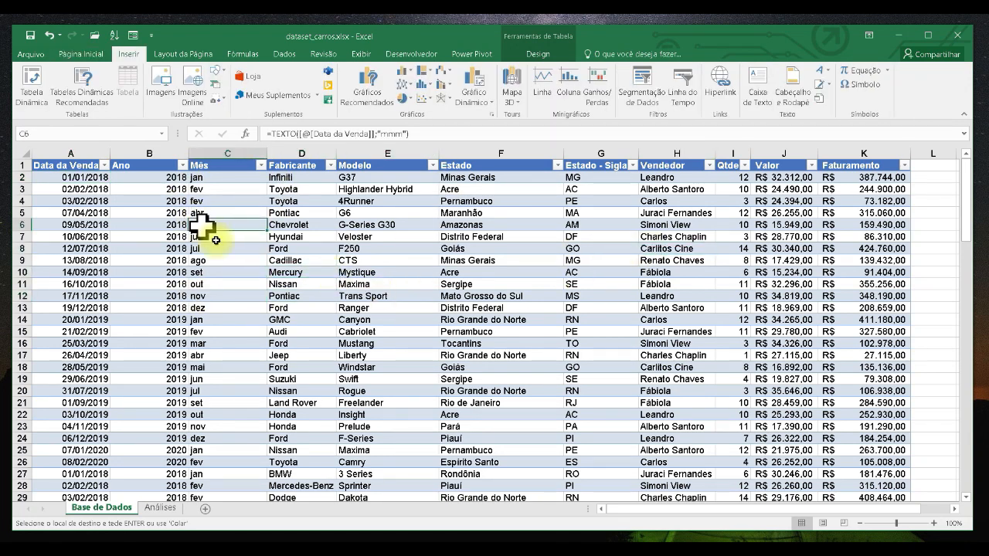
key("Right")
key("Right")
key("Right")
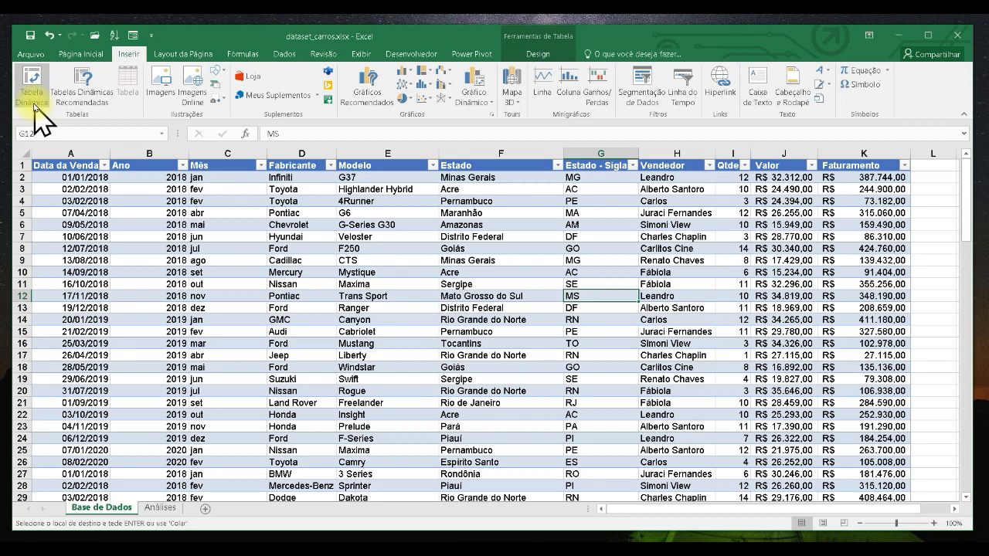
left_click(536, 51)
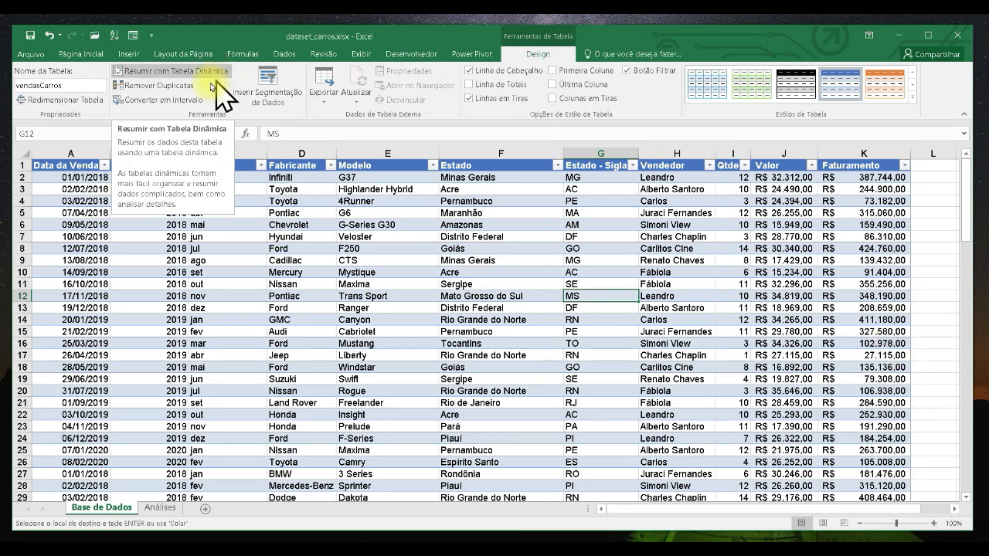
- Insert a PivotTable from the vendasCarros table, placed on the existing Análises sheet at cell A1
left_click(129, 54)
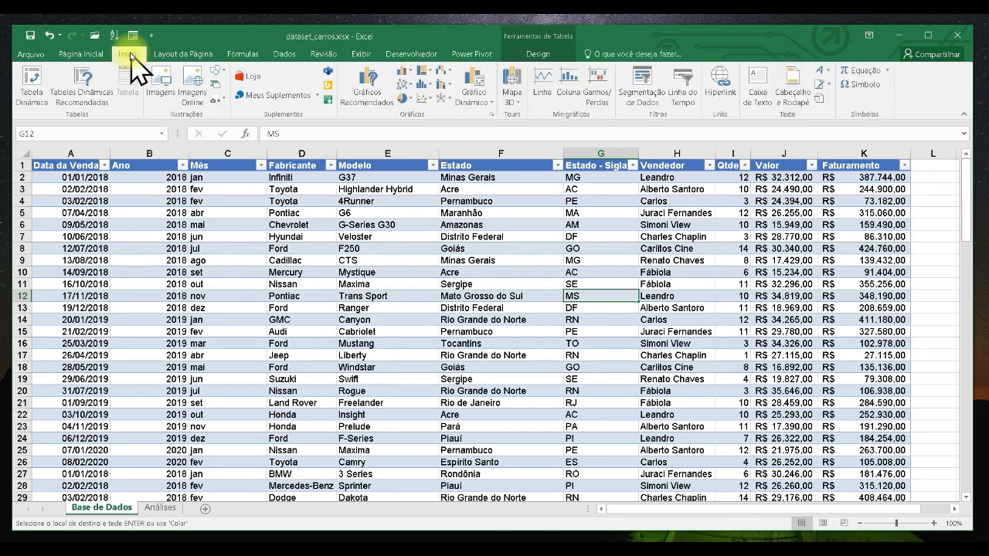
left_click(26, 90)
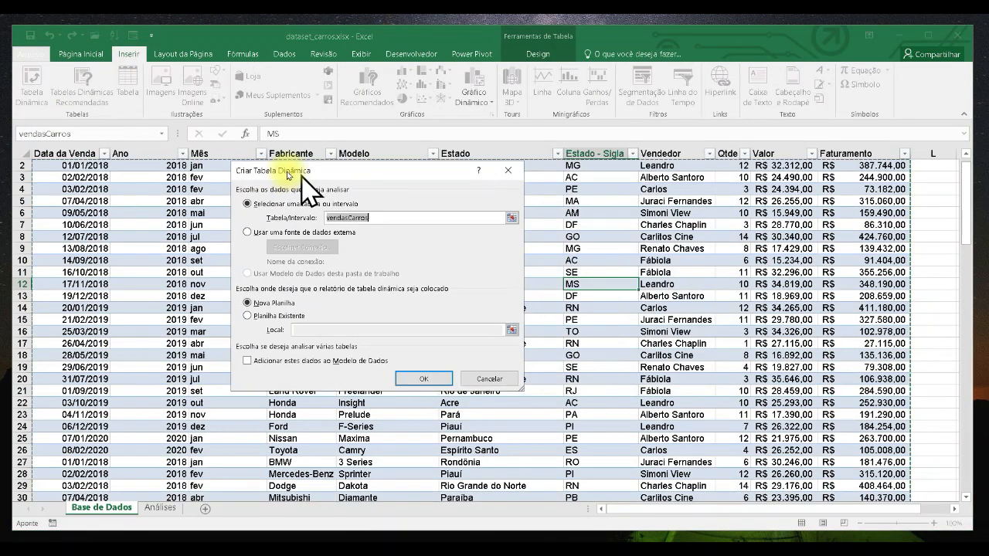
left_click(358, 219)
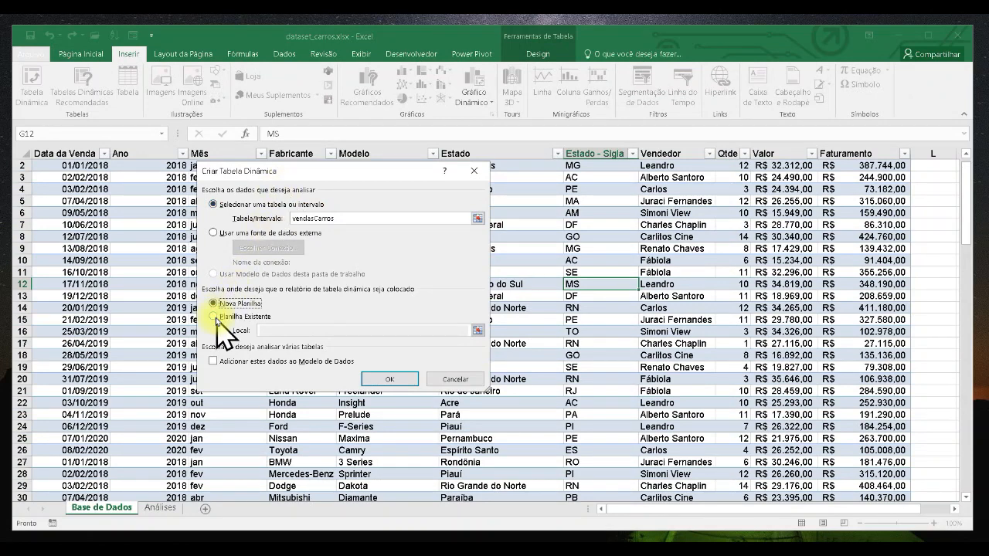
left_click(214, 317)
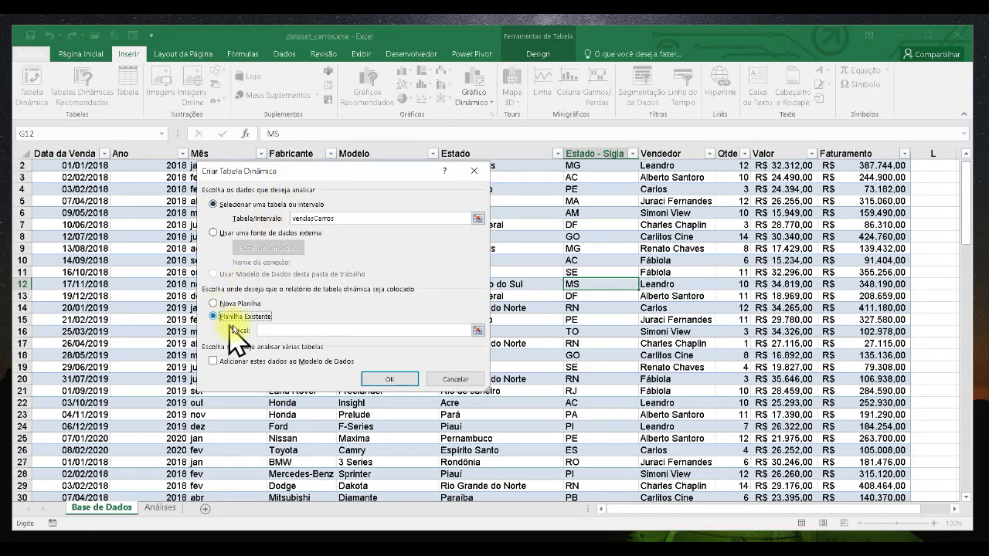
left_click(275, 330)
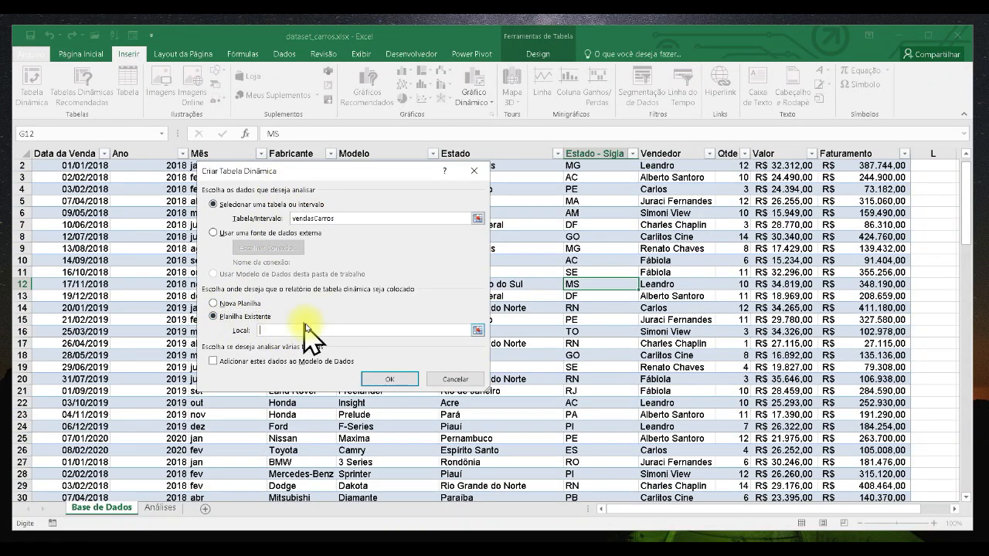
left_click(165, 513)
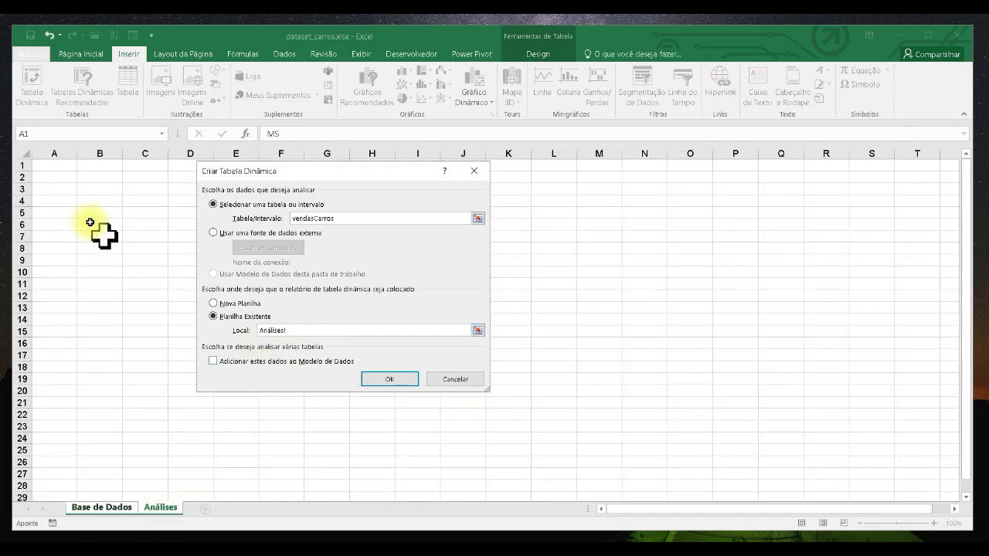
left_click(54, 164)
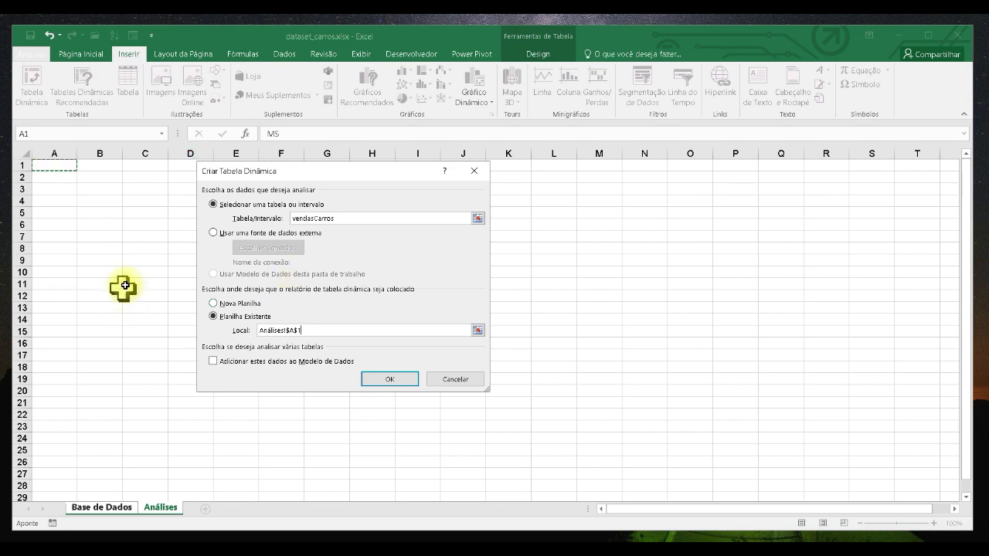
left_click(405, 382)
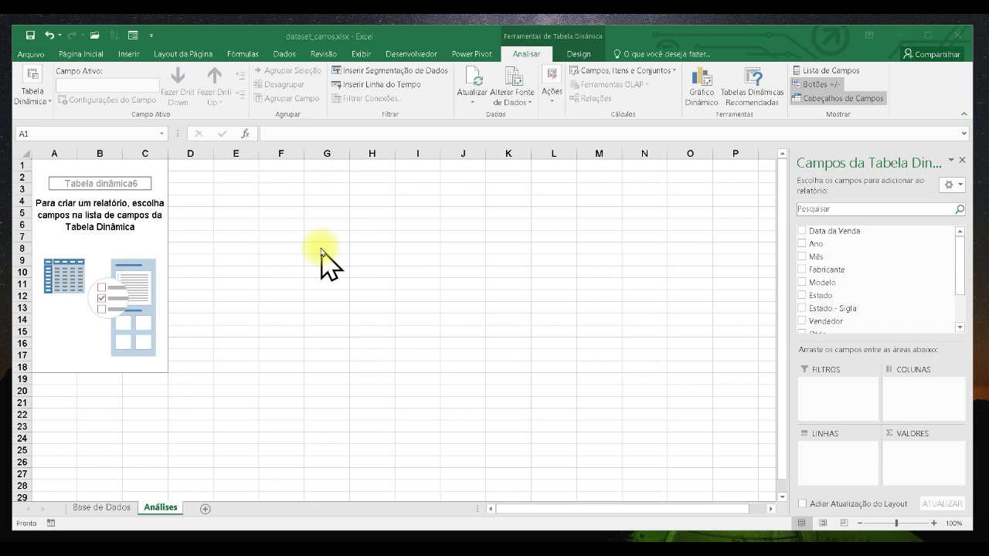
- Widen the PivotTable Fields pane and toggle the field list off and back on
left_click_drag(788, 175, 705, 176)
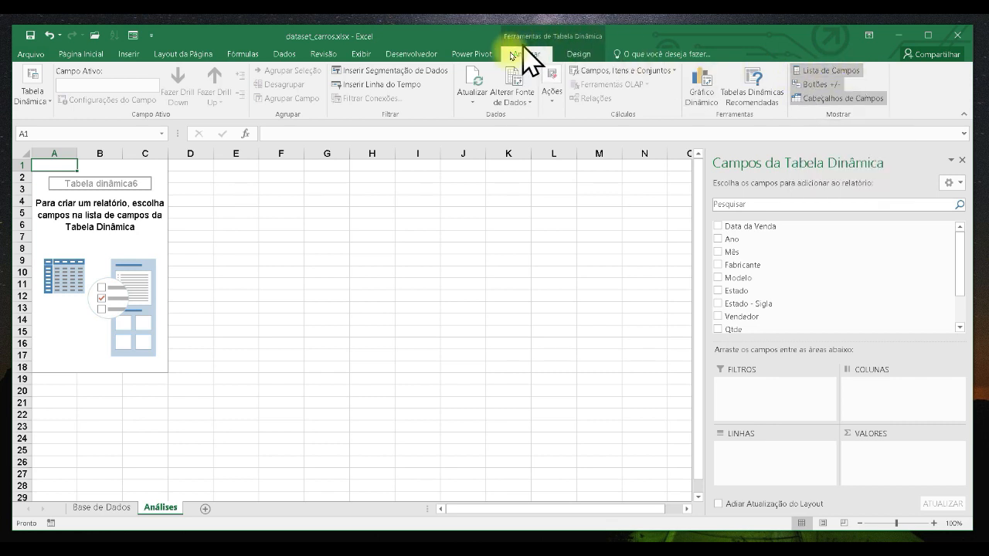
left_click(823, 72)
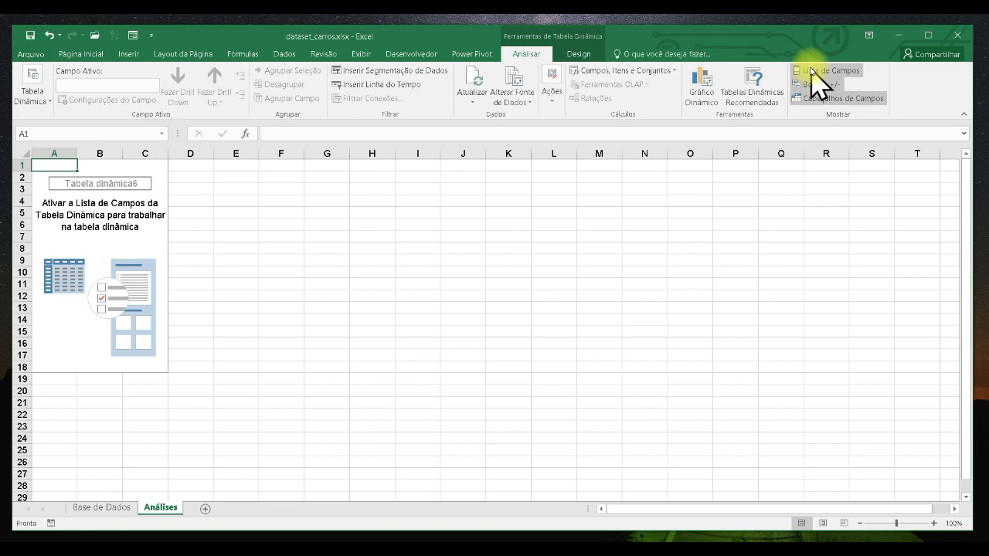
left_click(811, 71)
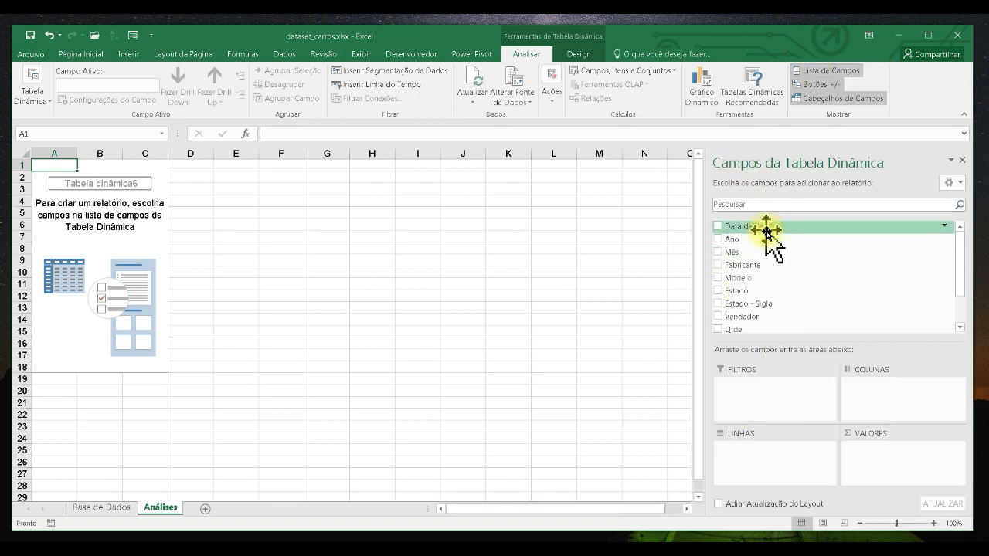
- Add the Vendedor field to the rows and the Faturamento field to the values of the PivotTable
scroll(732, 250, "down", 1)
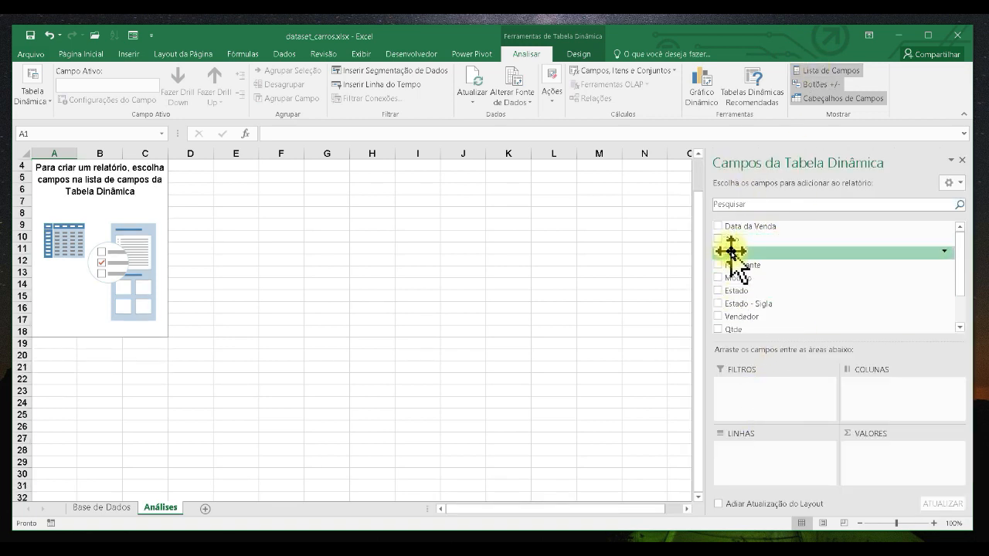
left_click(718, 317)
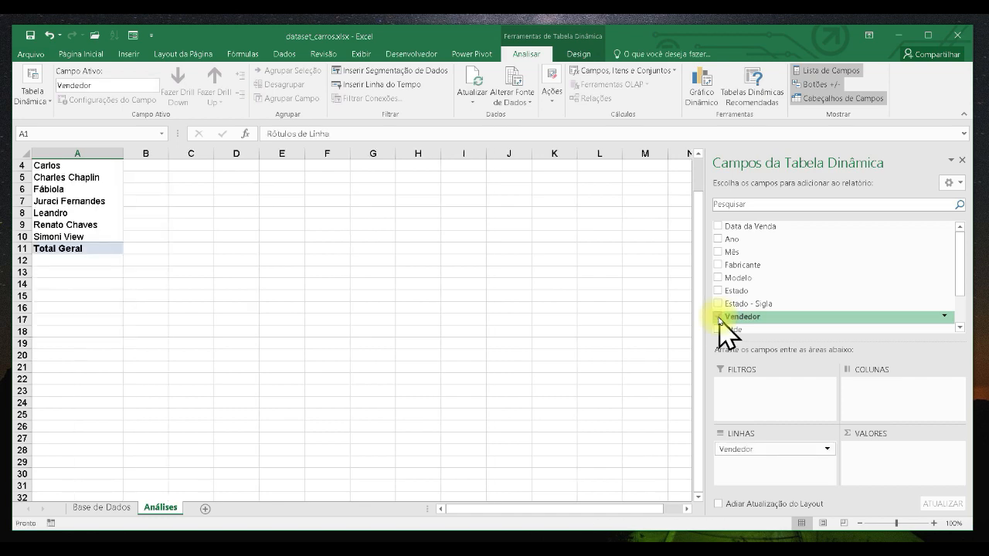
scroll(379, 301, "up", 1)
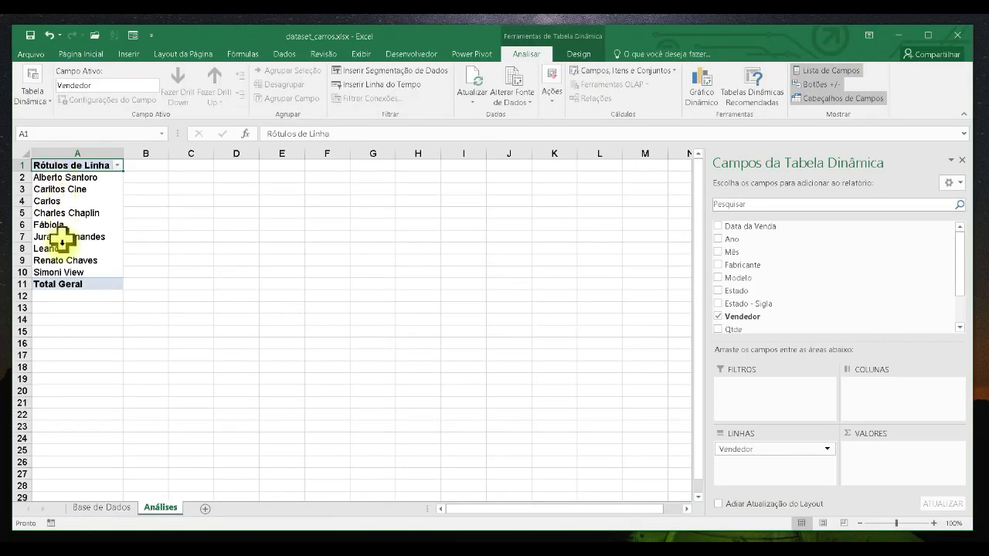
scroll(729, 255, "down", 3)
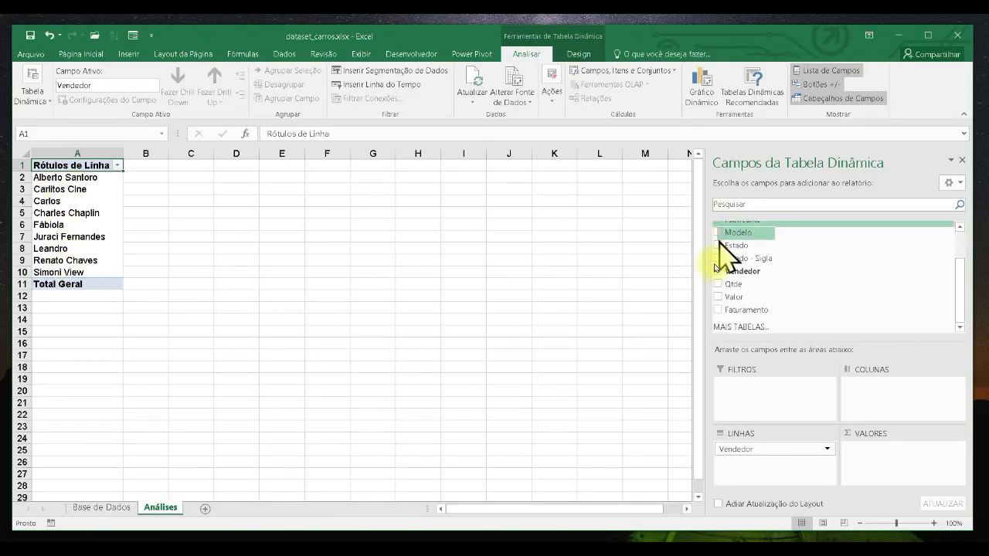
left_click(718, 311)
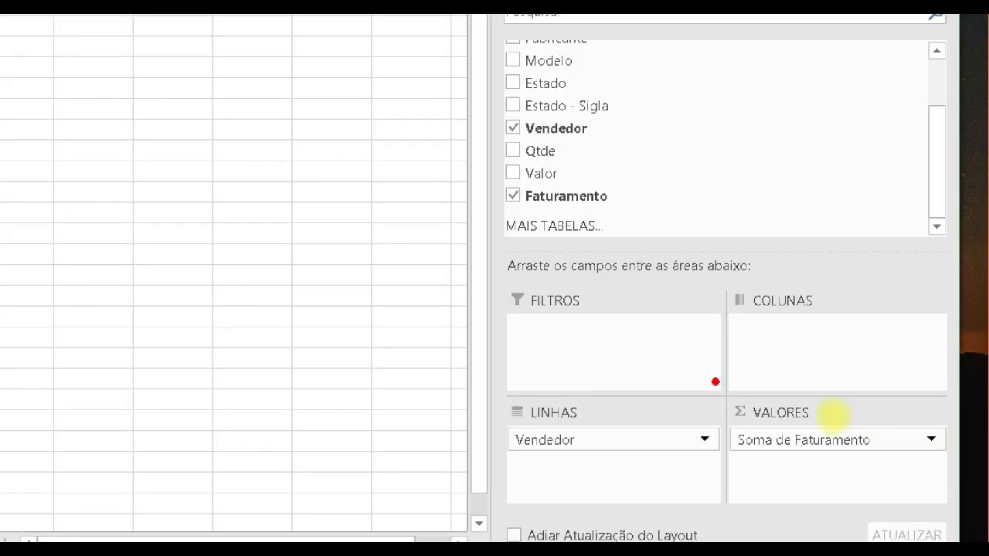
mouse_move(715, 382)
left_mouse_down()
mouse_move(875, 486)
mouse_move(961, 478)
left_mouse_up()
left_click_drag(821, 367, 831, 338)
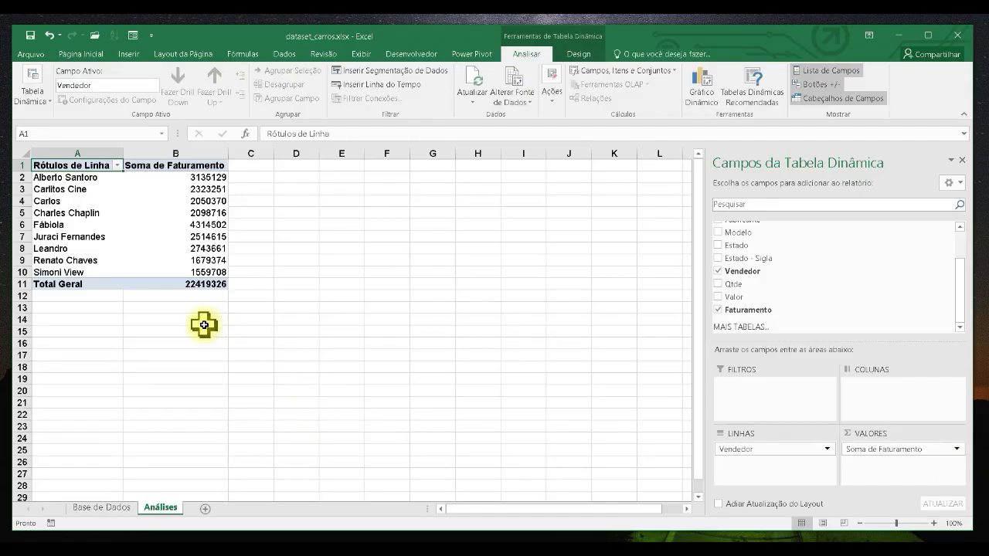
left_click_drag(119, 161, 277, 336)
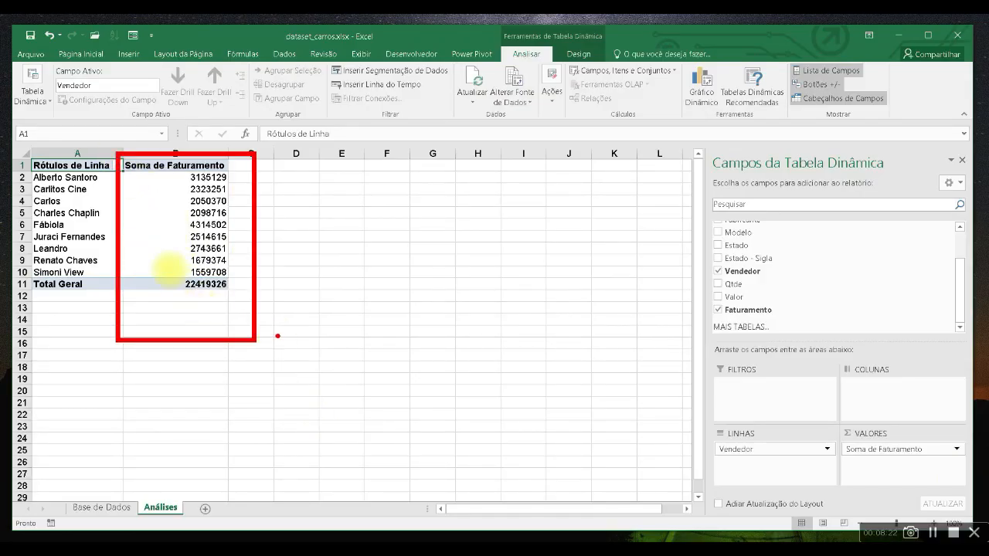
- Rename the PivotTable's row labels header to Vendedor
key("Escape")
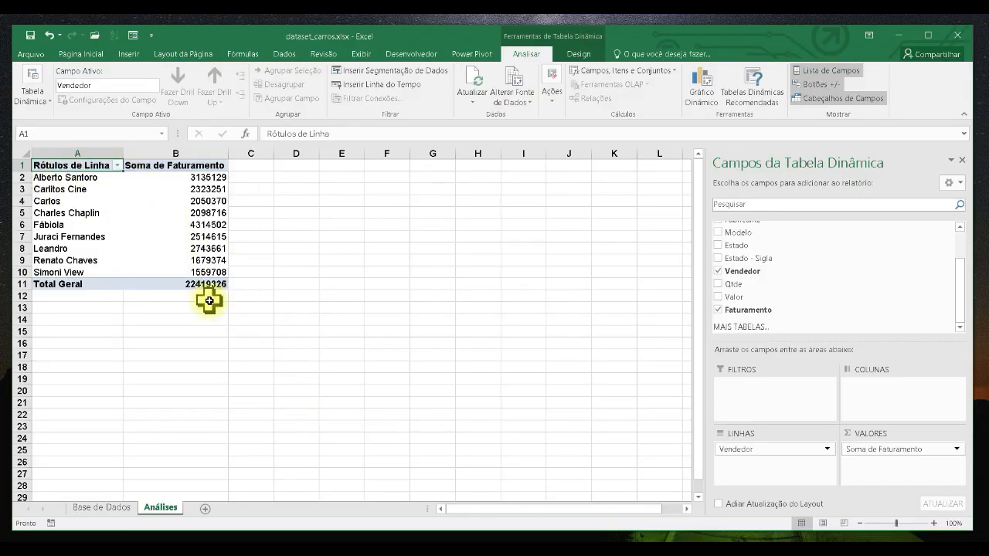
type("Vendedor")
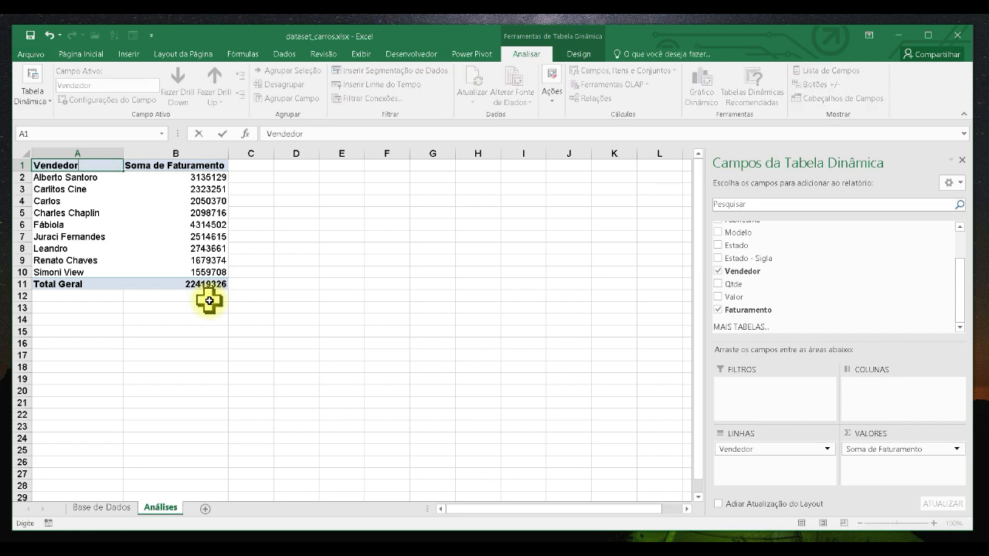
key("Return")
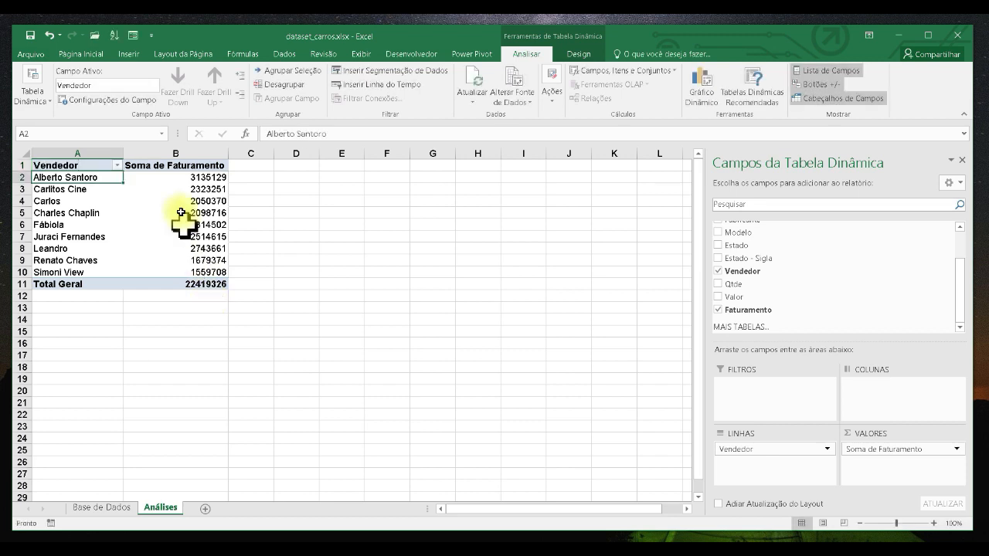
- Rename the values column header to Total Faturamento
left_click(183, 166)
type("Total")
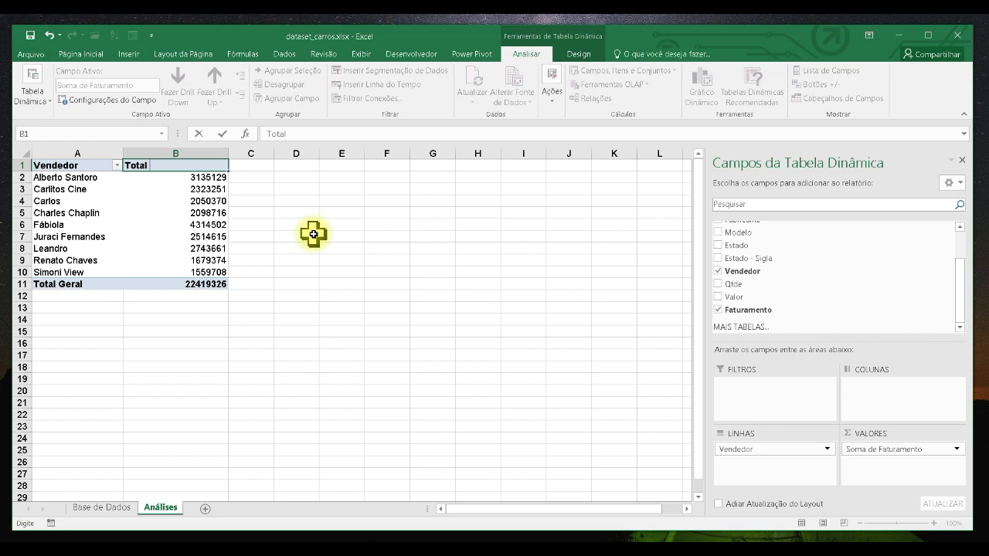
type(" Faturamento")
- Apply the Accounting number format to the revenue values in the PivotTable
left_click_drag(193, 177, 194, 286)
left_click(82, 54)
left_click(188, 199)
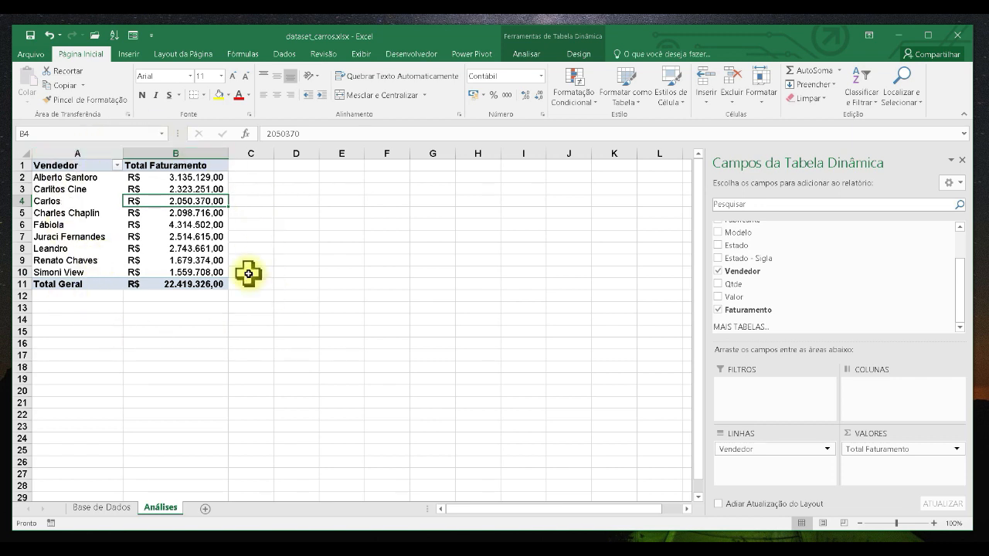
- Inspect the active field shown for different cells of the PivotTable
left_click_drag(77, 167, 199, 284)
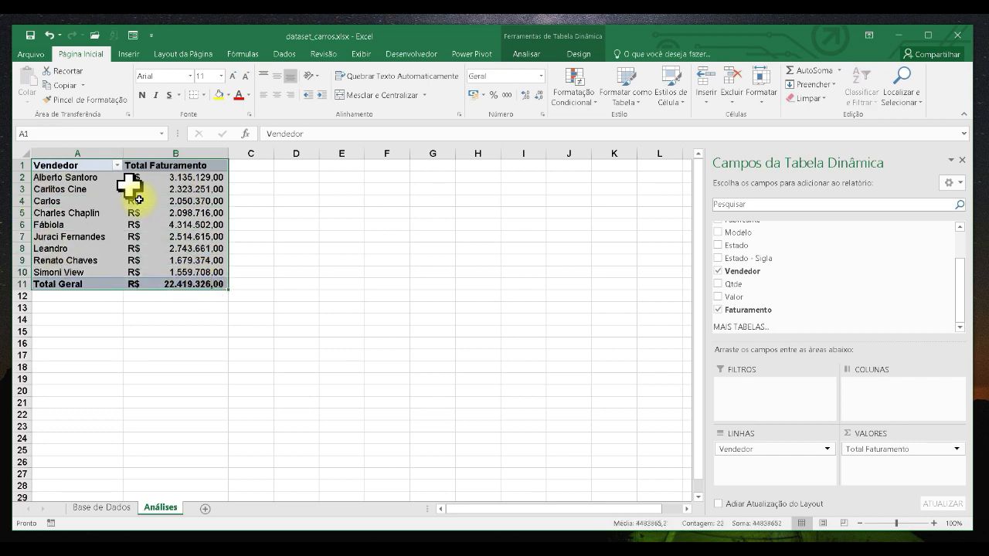
left_click(175, 214)
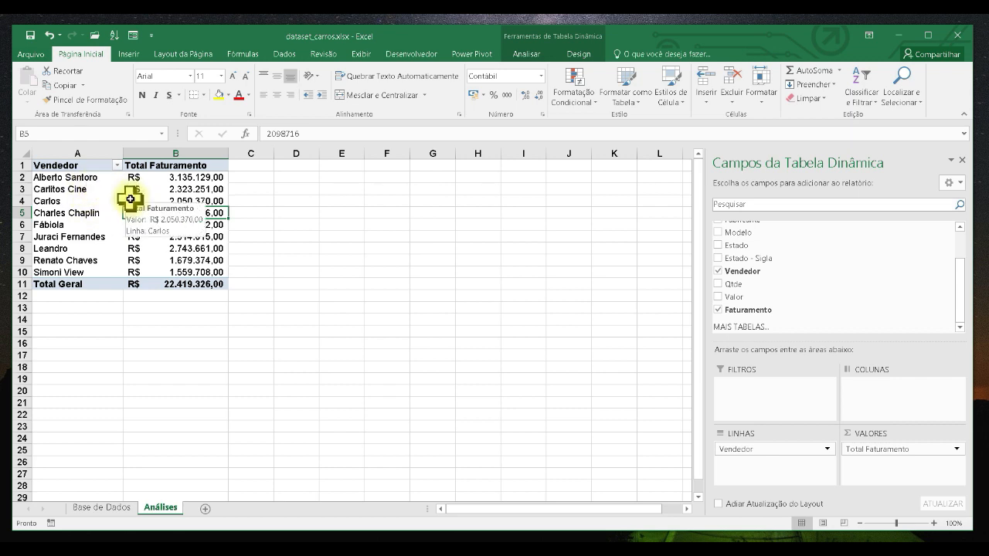
left_click(526, 54)
left_click(85, 189)
left_click(172, 185)
left_click(88, 221)
left_click(175, 201)
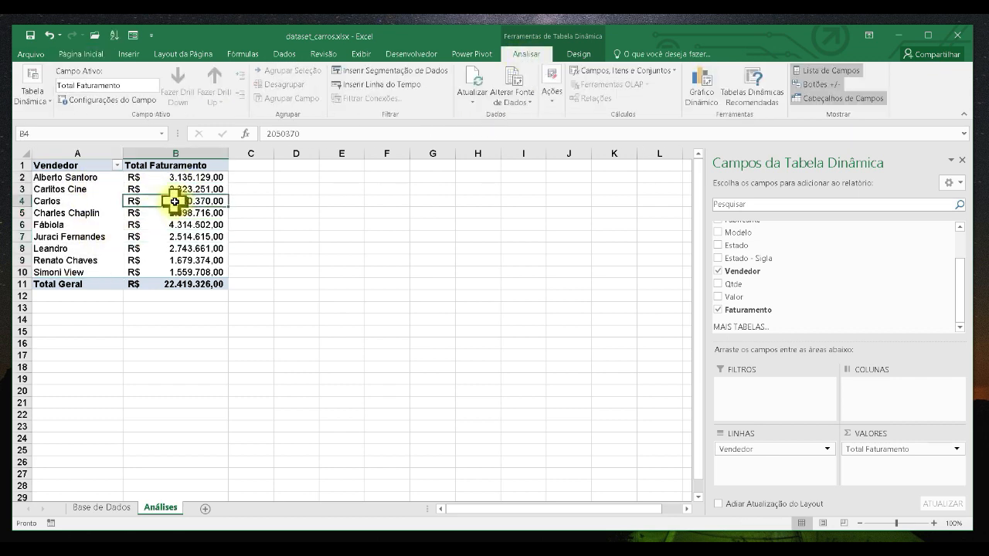
left_click(88, 200)
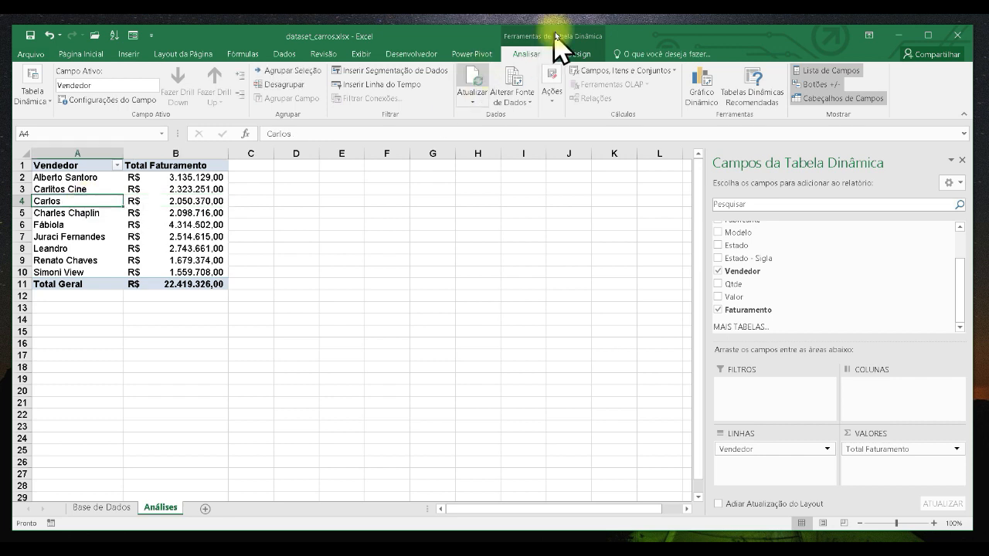
- Rename the PivotTable as Faturamento por Vendedor in the PivotTable options
left_click(51, 106)
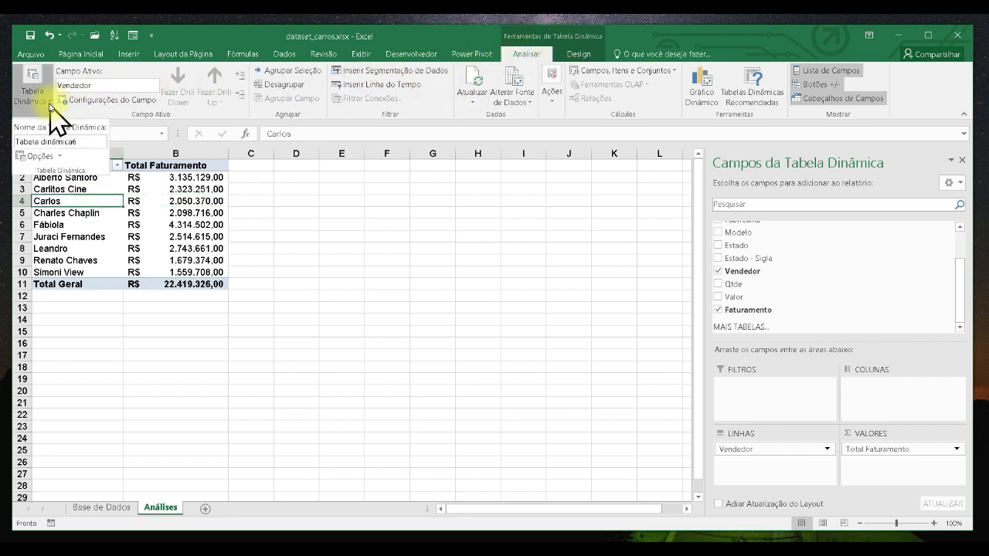
left_click(40, 156)
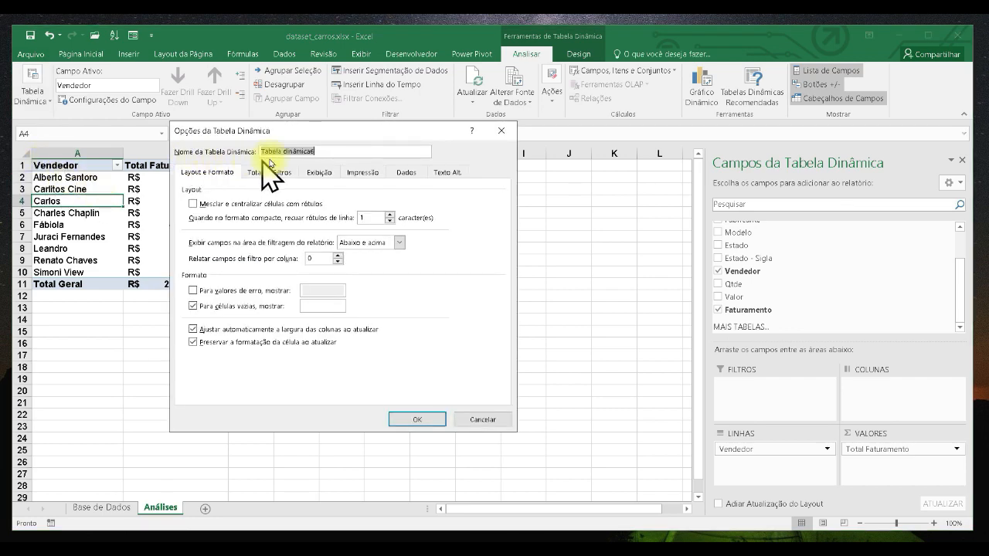
left_click_drag(327, 133, 286, 194)
key("BackSpace")
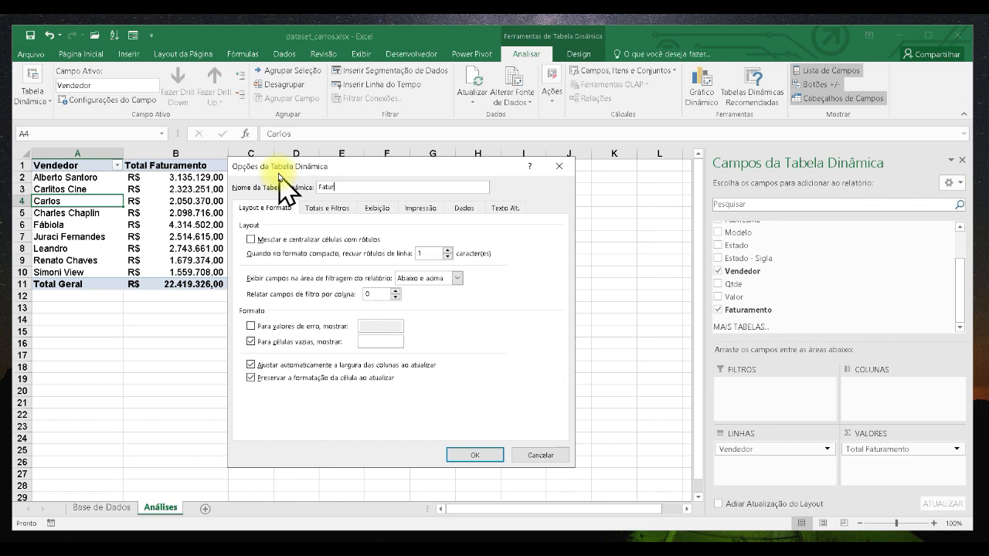
type("Faturamento por Vendedor")
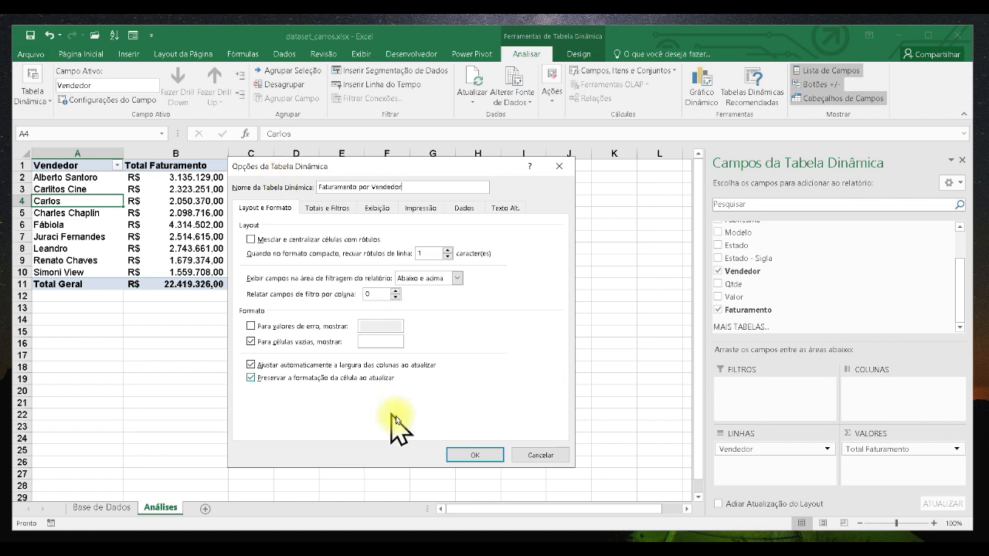
left_click(473, 456)
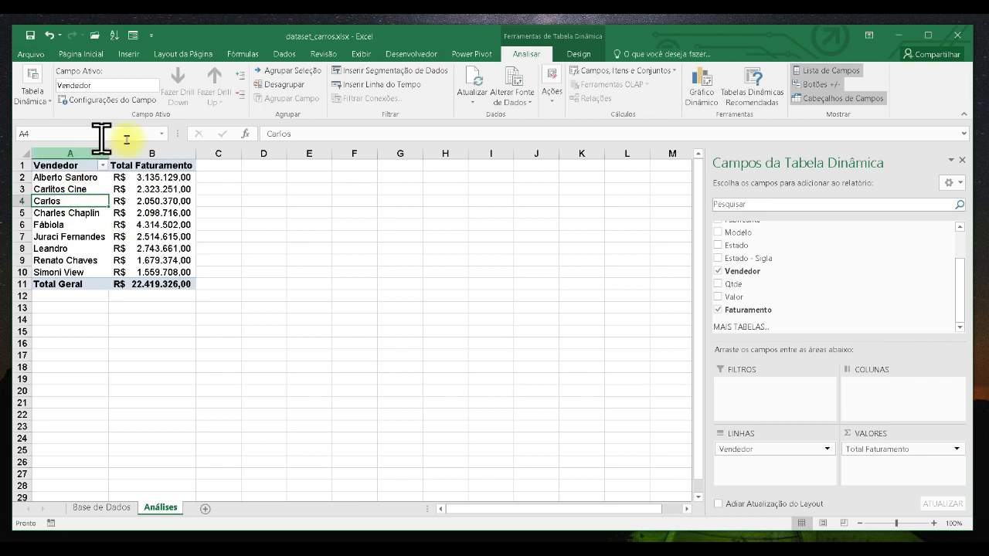
- Copy the whole PivotTable, paste it at cell D1 and autofit the pasted columns
left_click_drag(111, 157, 159, 289)
left_click(87, 166)
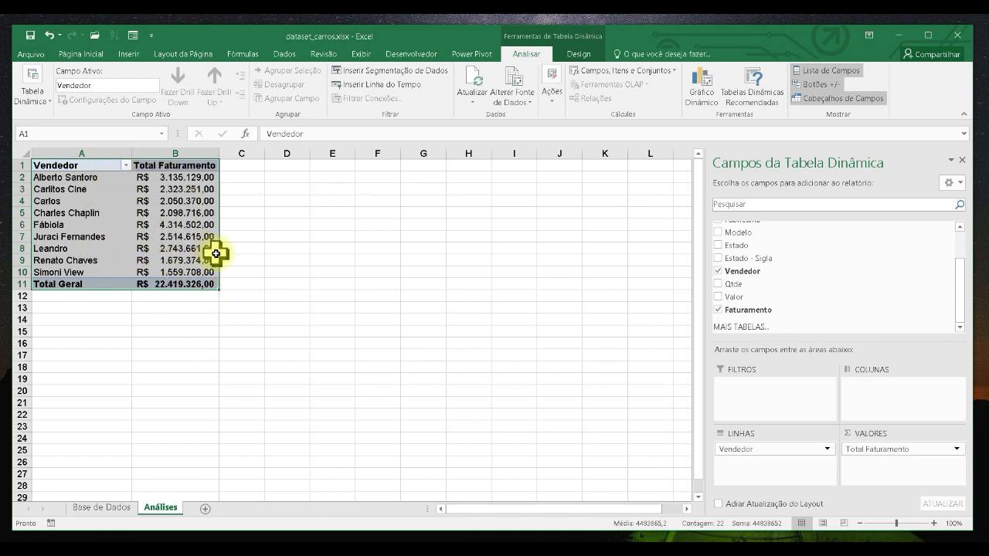
key("ctrl+c")
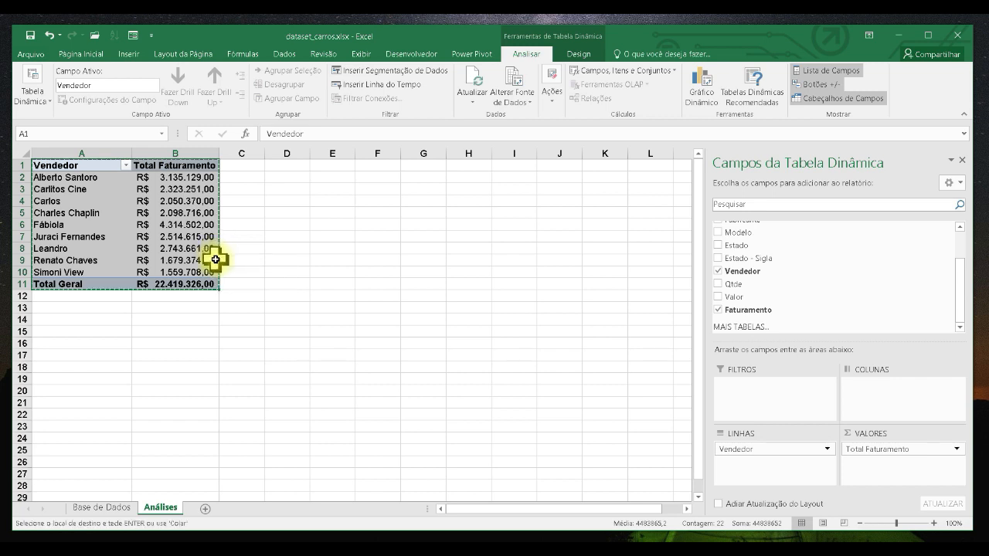
left_click(286, 166)
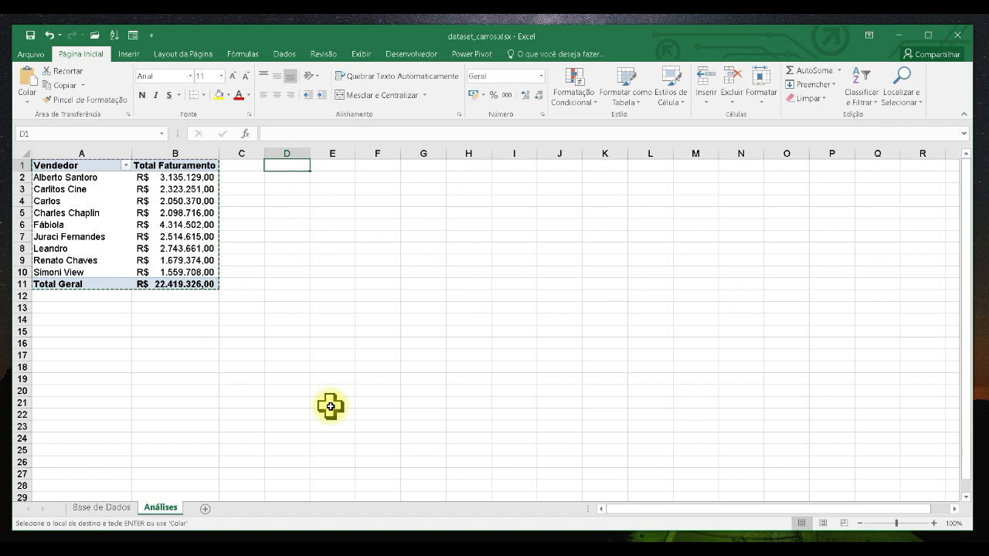
key("ctrl+v")
double_click(313, 153)
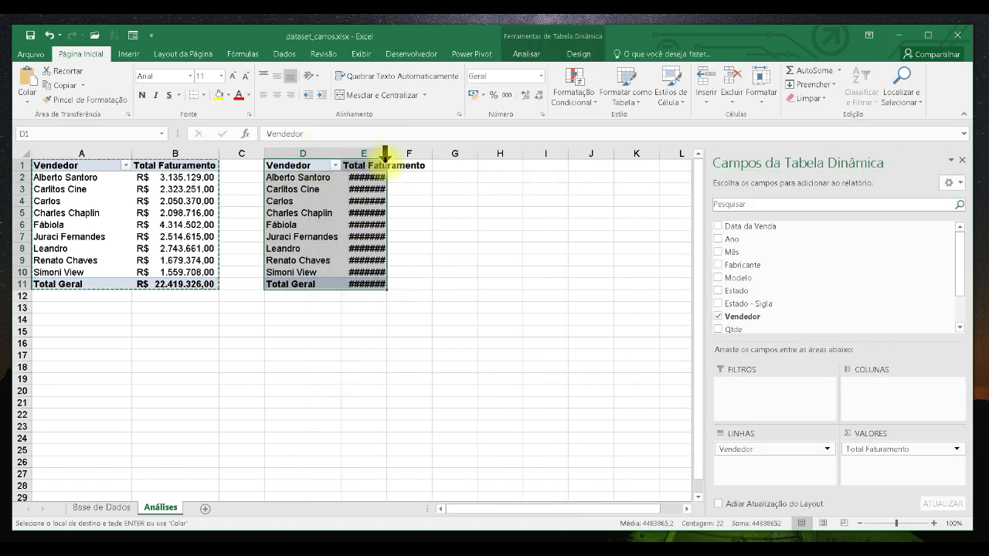
left_click(367, 166)
double_click(387, 157)
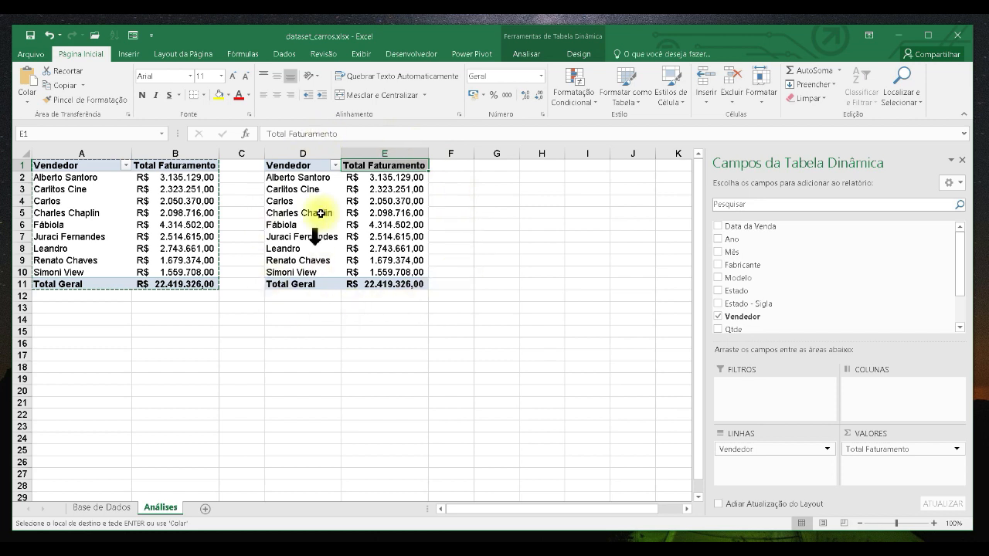
- Remove the Vendedor and Faturamento fields from the copied PivotTable
left_click(395, 193)
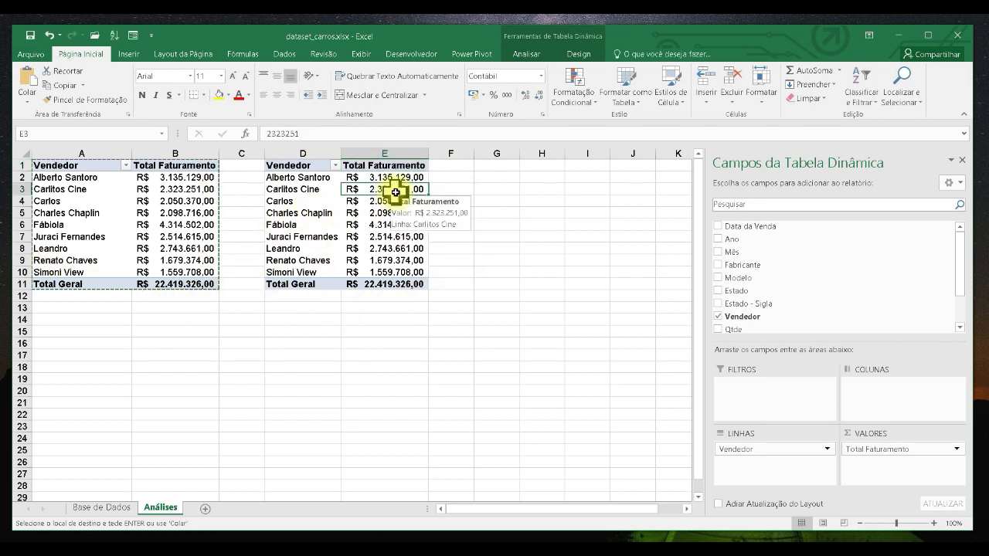
key("Escape")
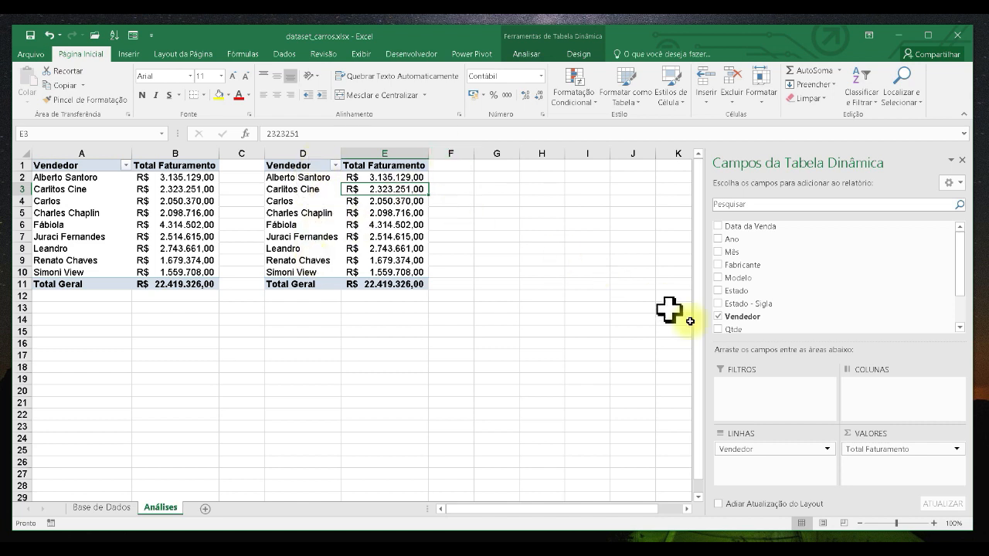
scroll(765, 301, "down", 1)
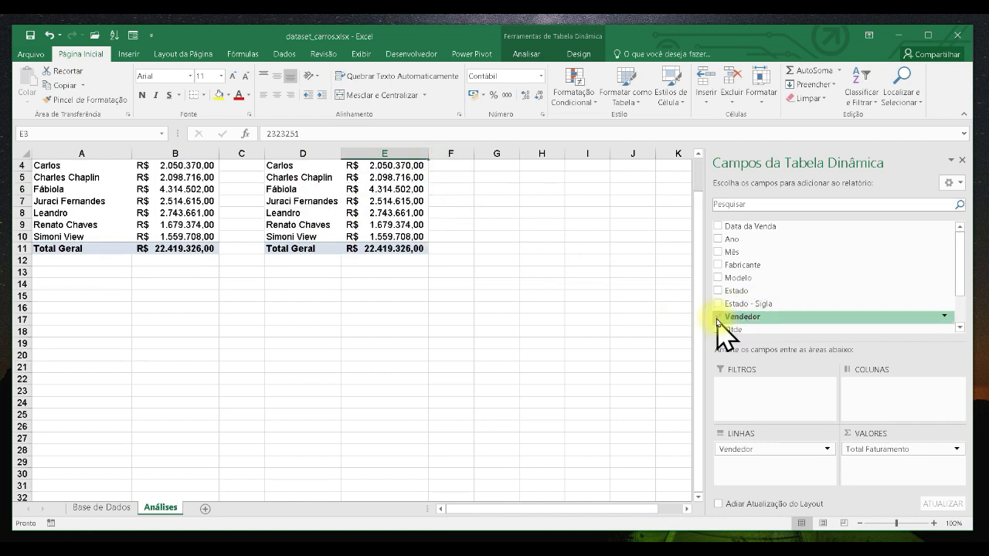
left_click(718, 317)
scroll(723, 315, "down", 1)
left_click(719, 311)
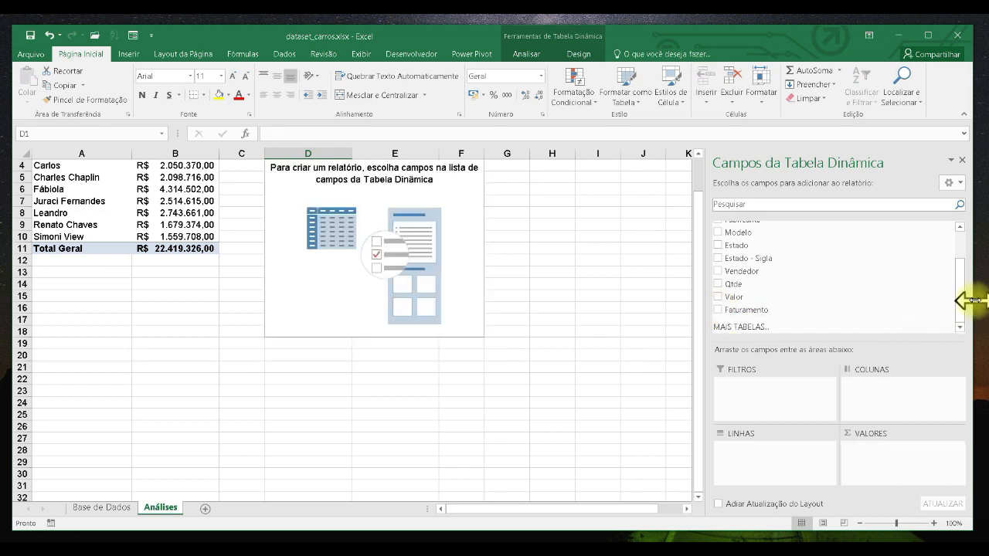
left_click_drag(961, 309, 961, 260)
scroll(633, 246, "up", 1)
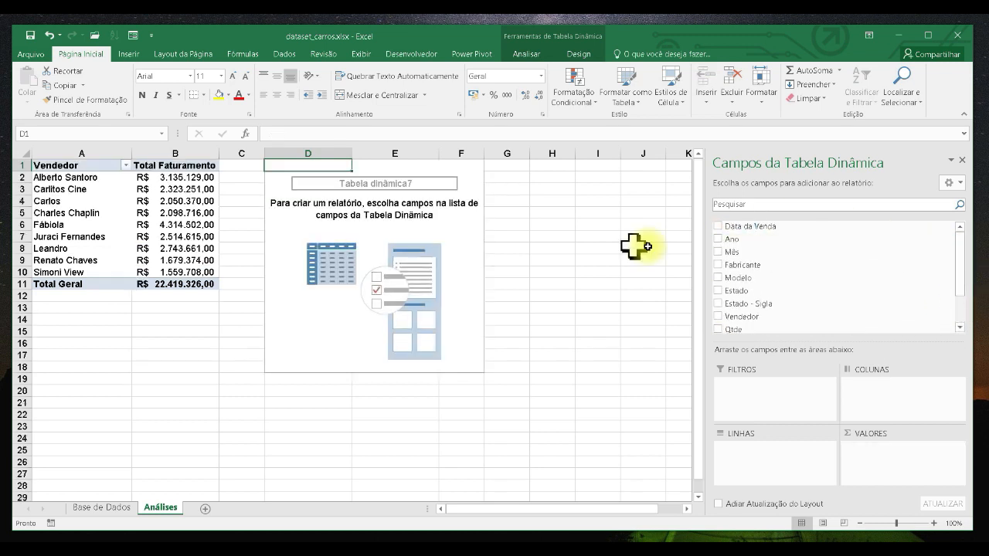
- Add the Ano field to the copied PivotTable as its row field
left_click(717, 241)
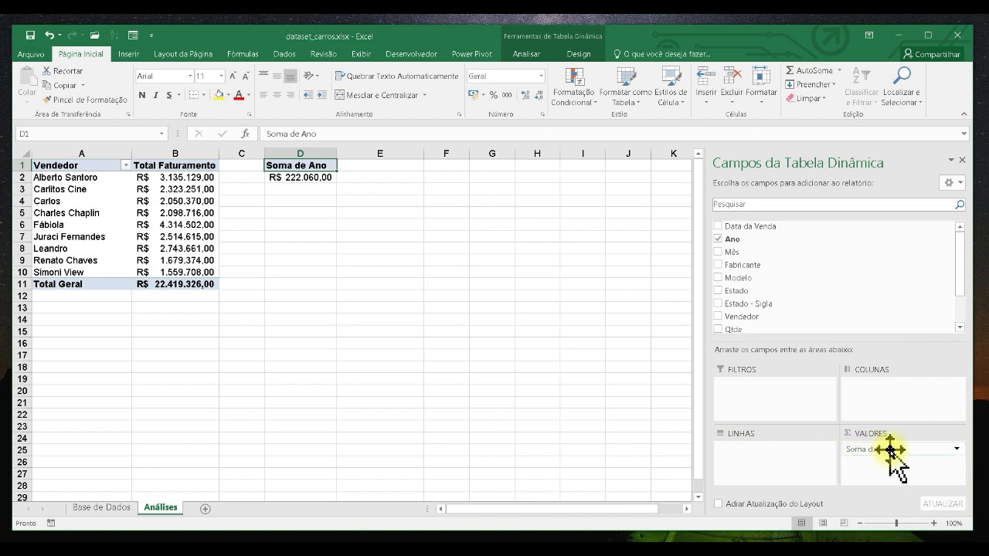
left_click_drag(909, 461, 793, 455)
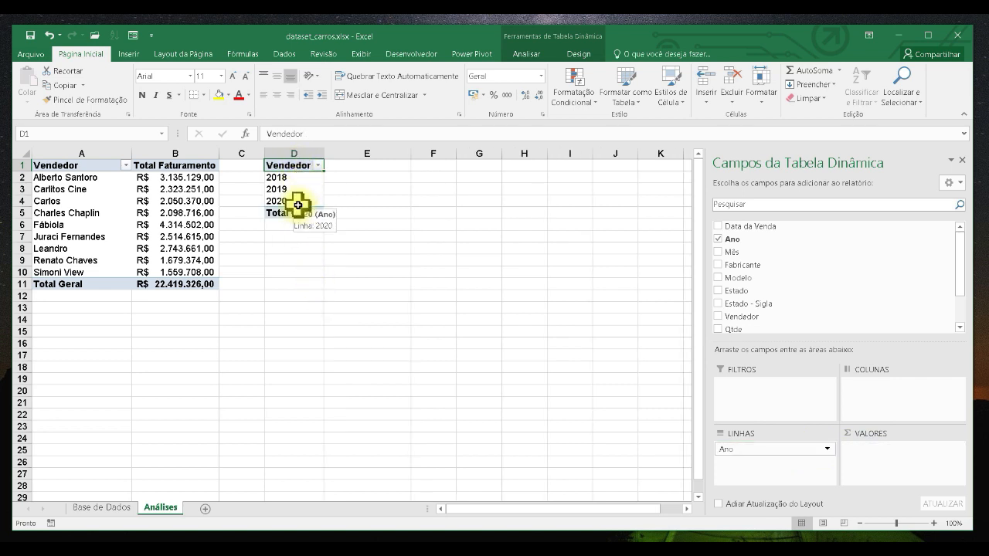
left_click_drag(744, 454, 858, 406)
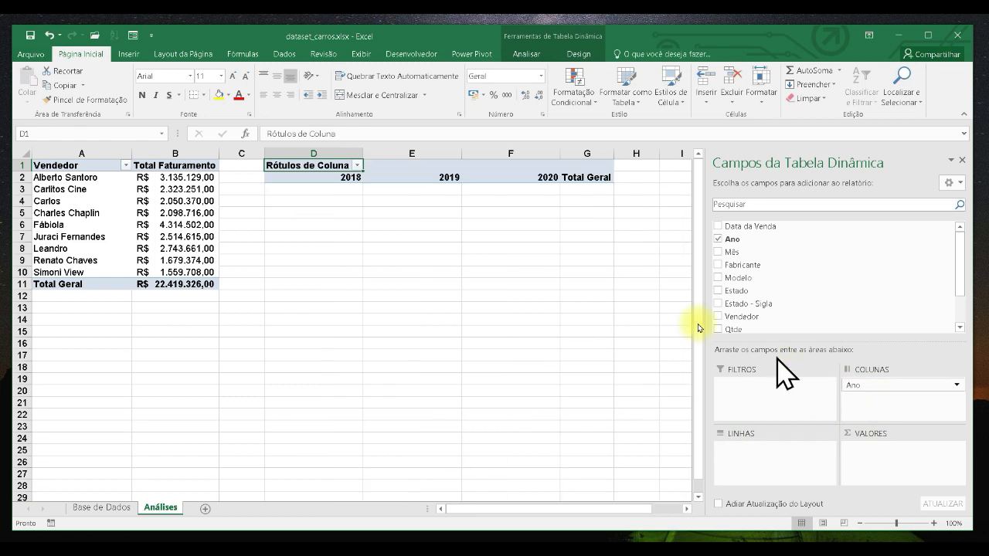
left_click_drag(873, 385, 759, 456)
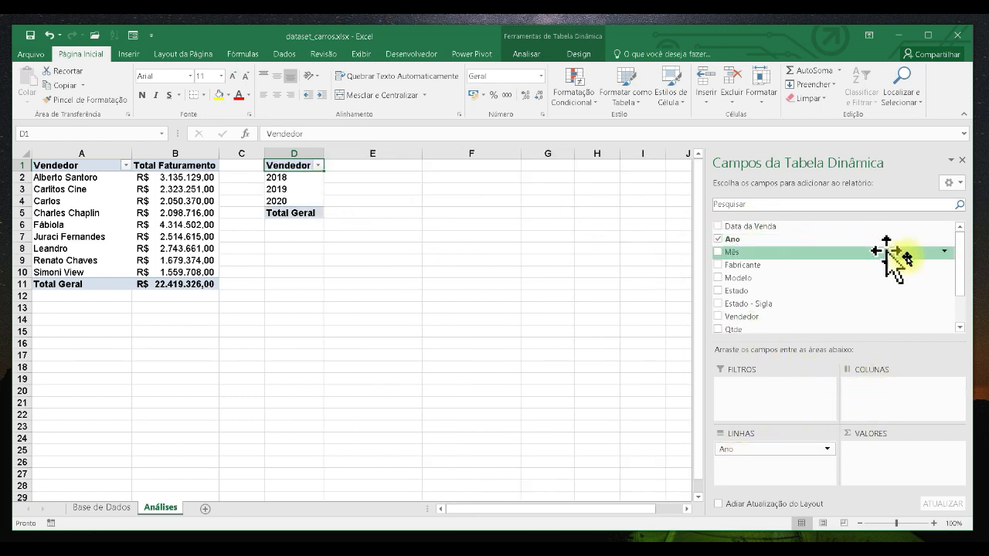
- Add the Qtde field to the copied PivotTable's values
scroll(962, 285, "down", 1)
scroll(962, 282, "down", 1)
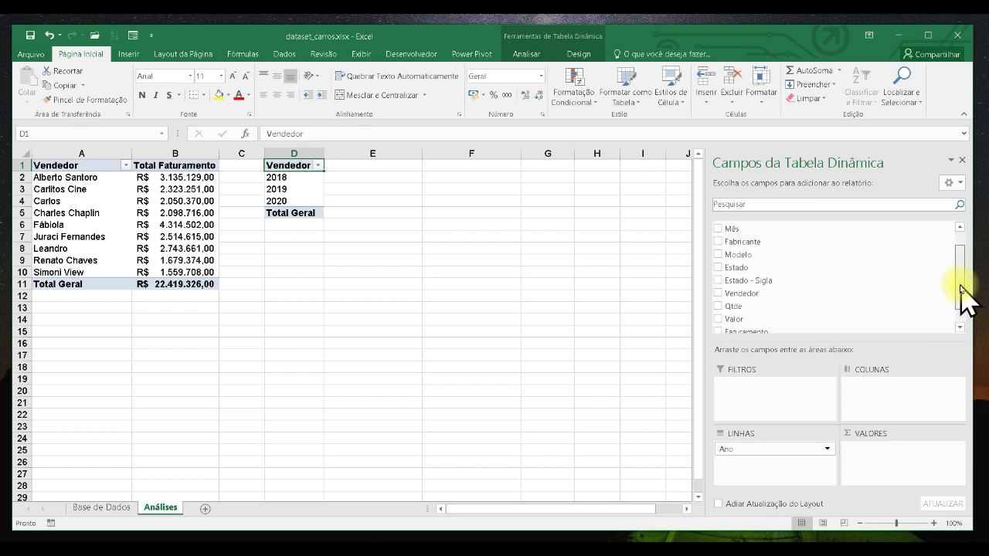
left_click(718, 297)
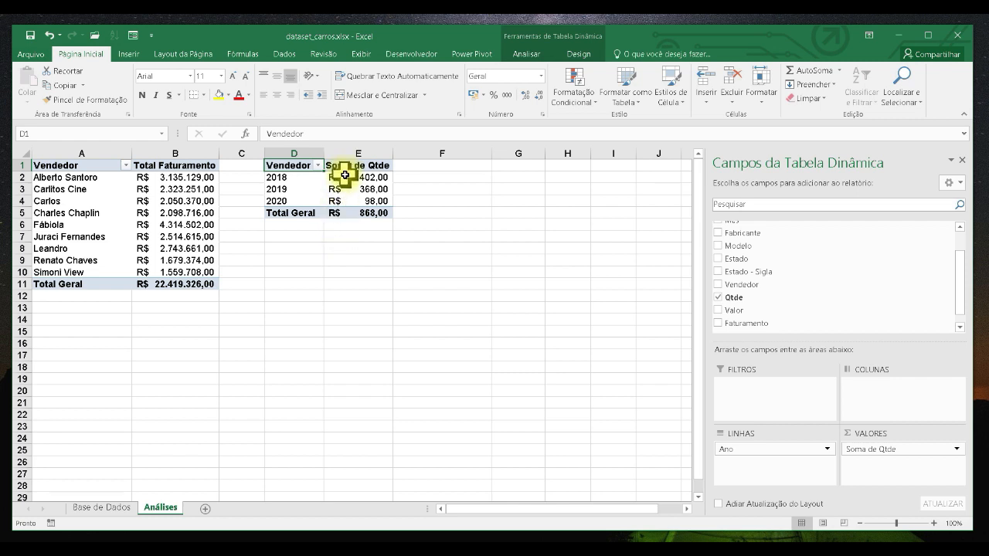
- Set the quantity values of the copied PivotTable to the General number format
left_click_drag(345, 175, 363, 213)
left_click(541, 76)
left_click(540, 91)
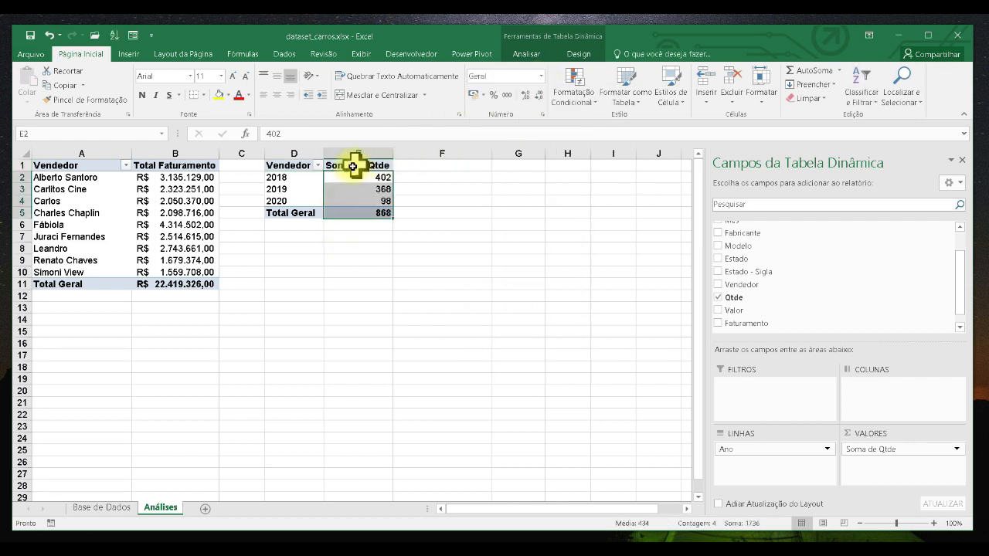
left_click(353, 166)
left_click_drag(309, 180, 317, 197)
left_click(346, 192)
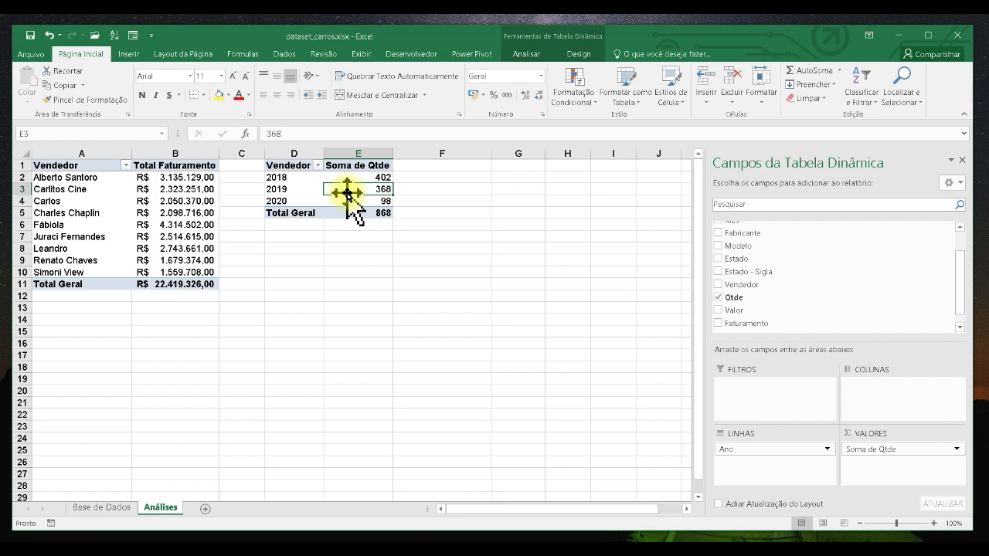
- Rename the quantity PivotTable in its options to a name beginning Quantidade por V
left_click(538, 57)
left_click(43, 103)
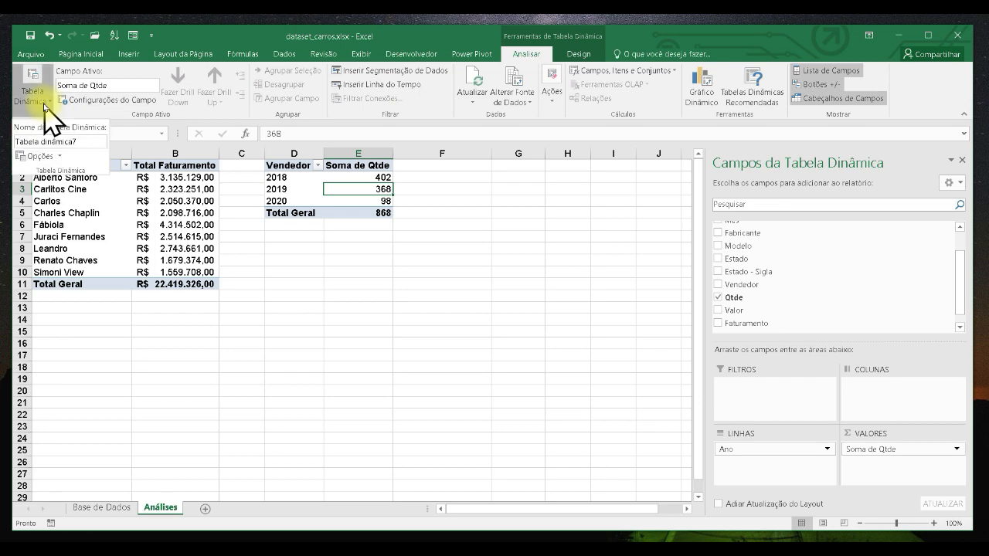
left_click(37, 156)
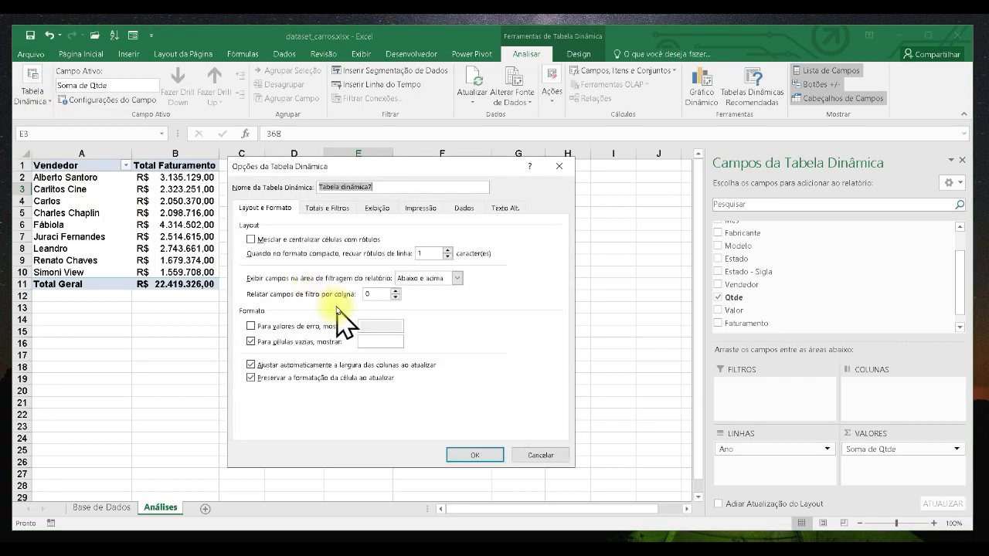
left_click_drag(313, 172, 338, 244)
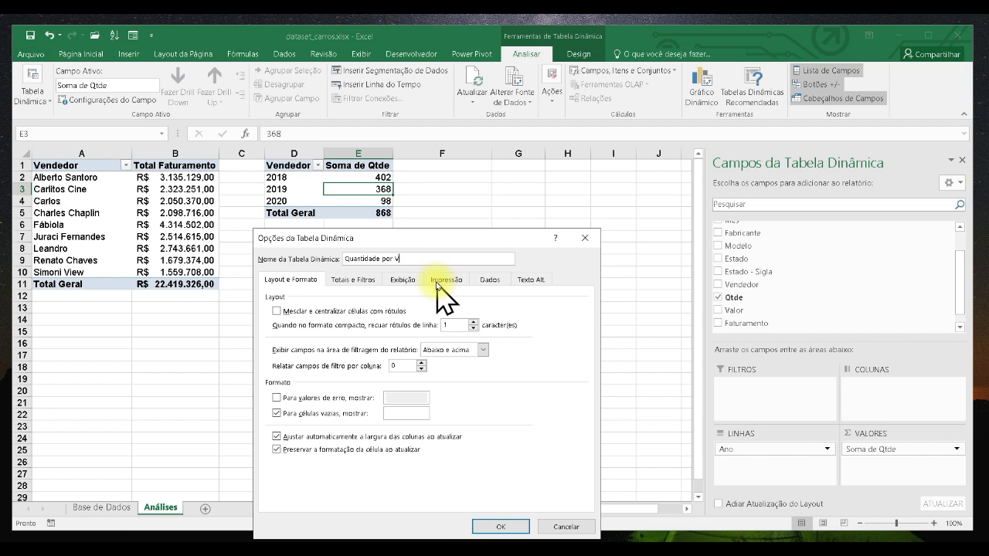
left_click(500, 526)
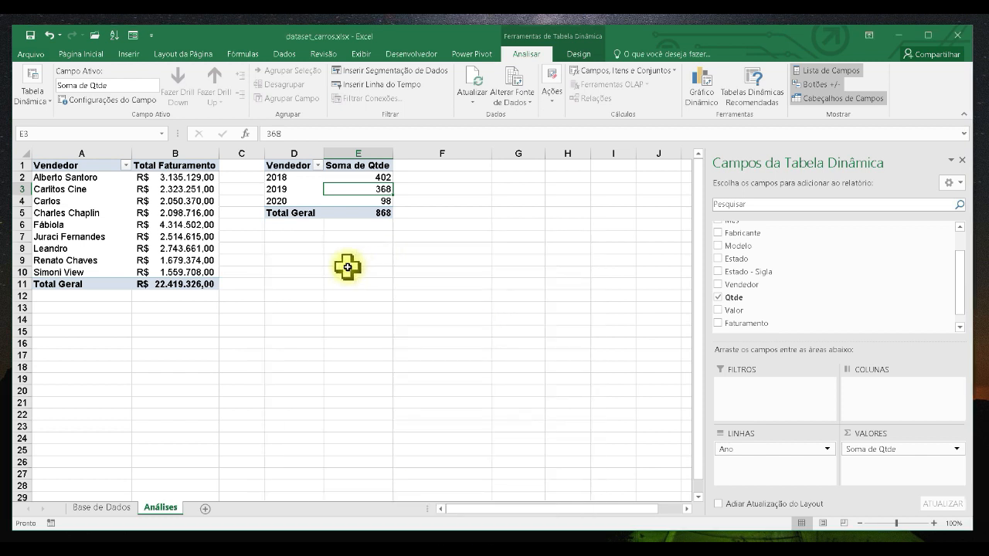
- Copy the quantity PivotTable and paste it at cell D9
left_click_drag(287, 170, 358, 213)
key("ctrl+c")
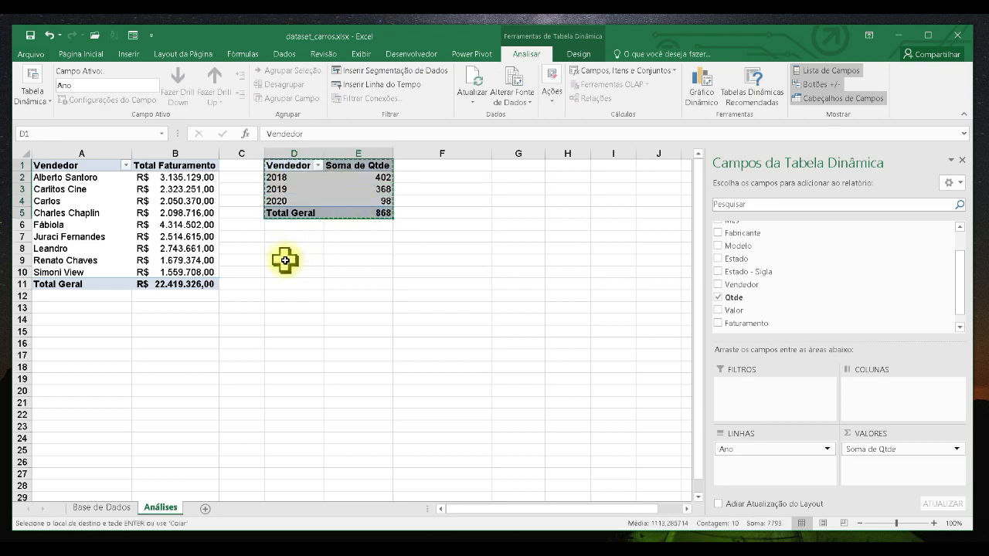
left_click(291, 263)
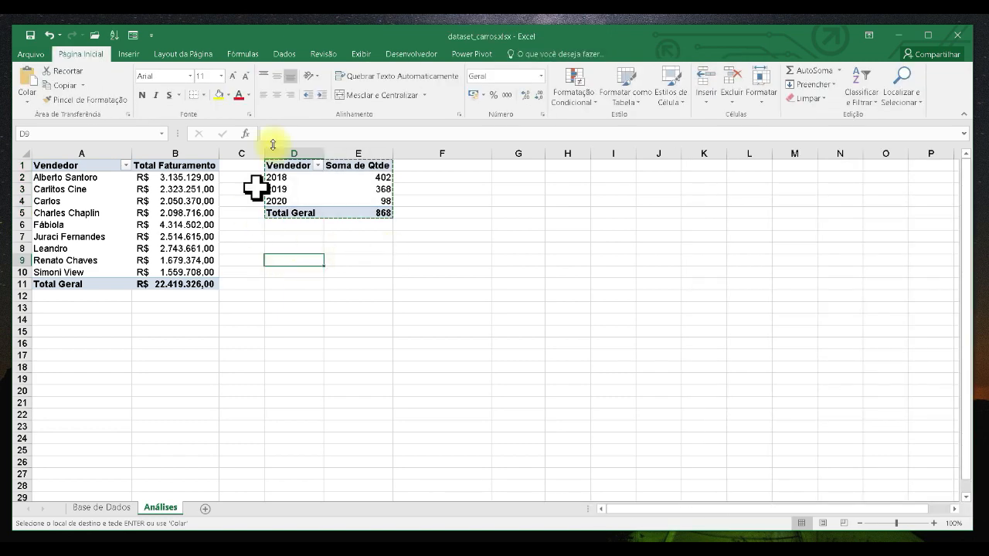
key("ctrl+v")
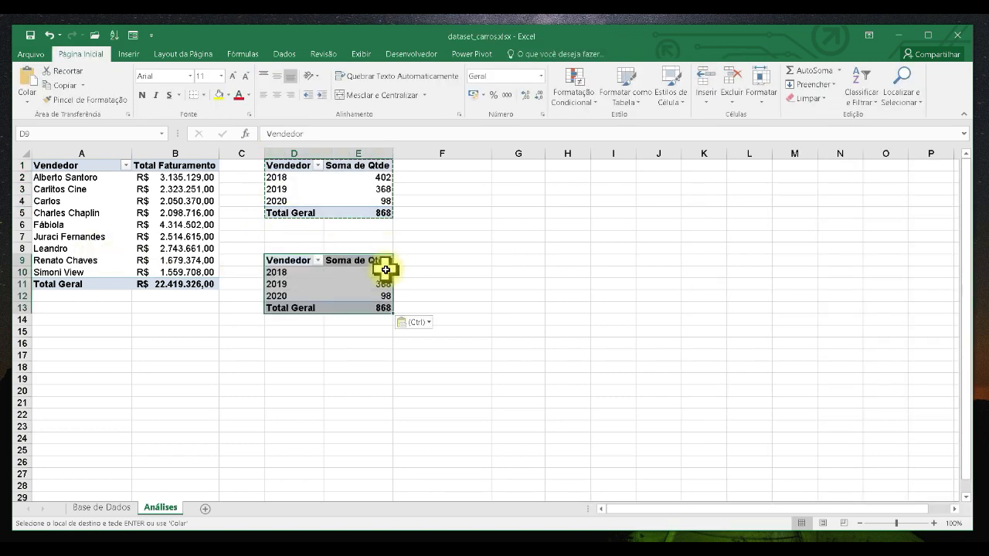
- Replace Qtde with Faturamento as the value field of the PivotTable at D9
left_click(356, 272)
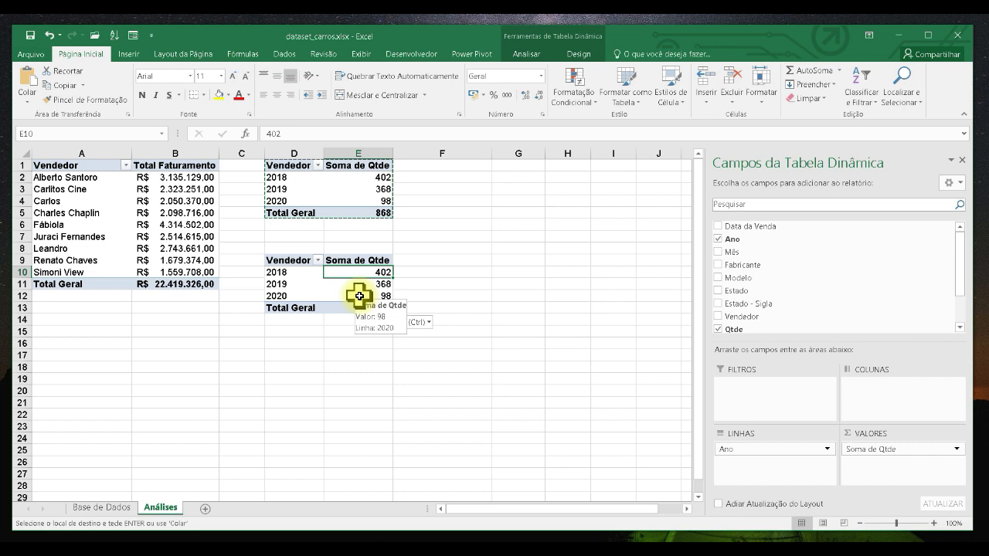
key("Escape")
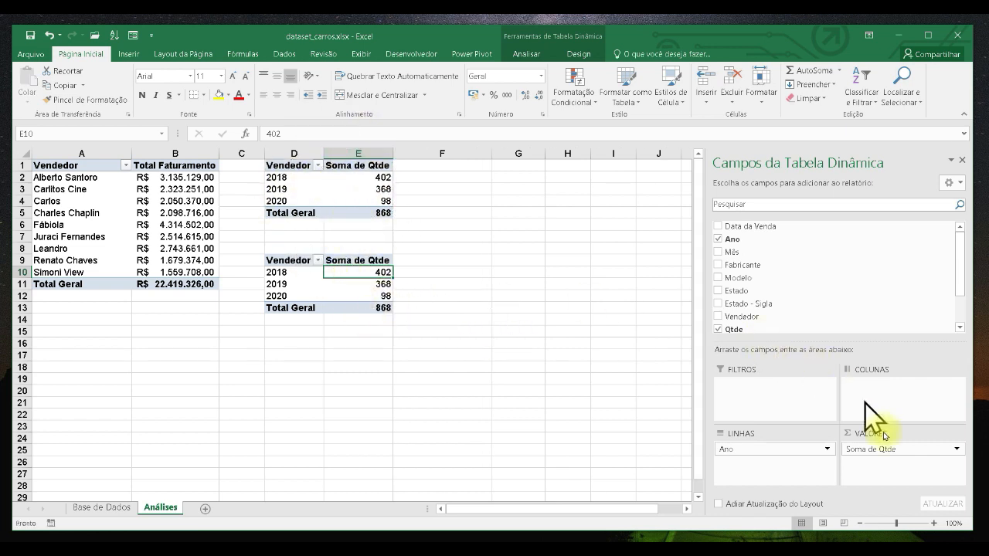
left_click(719, 329)
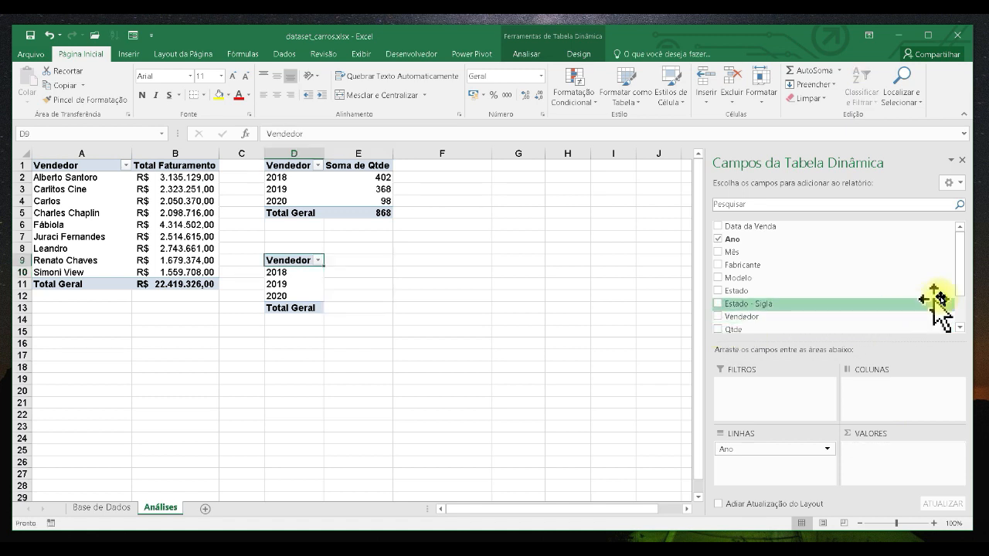
left_click_drag(960, 287, 960, 327)
left_click(717, 311)
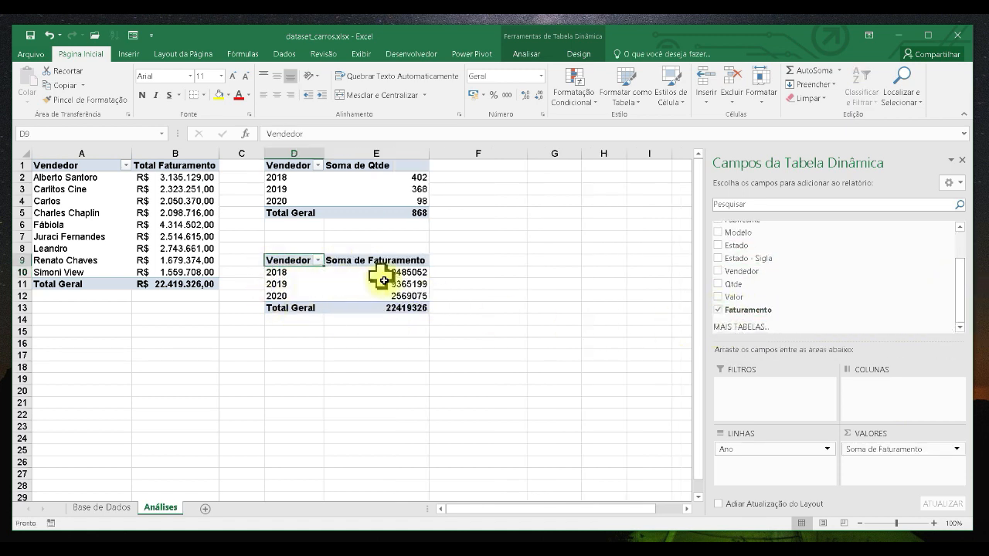
- Apply the Accounting number format to the revenue values of the PivotTable at D9
left_click_drag(386, 272, 391, 308)
left_click(473, 95)
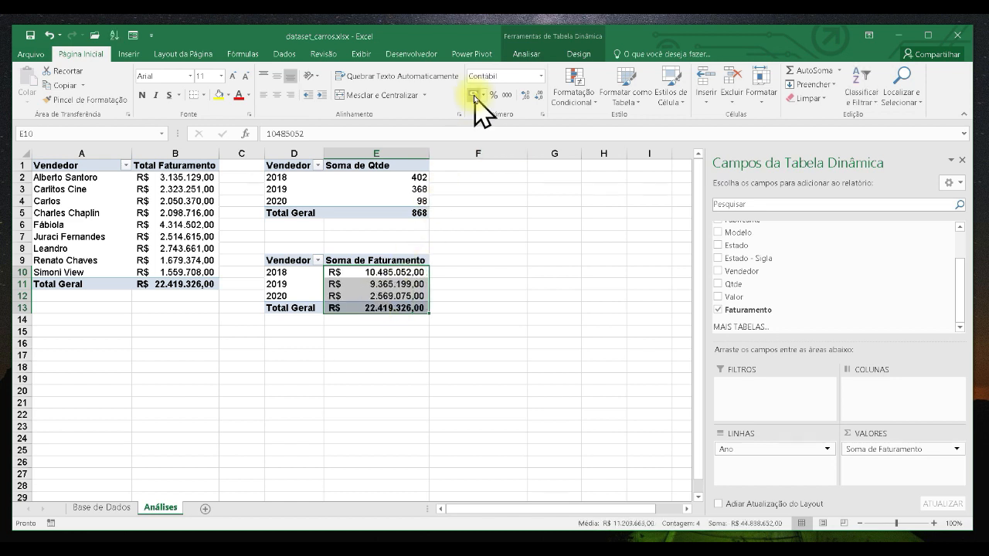
- Rename the revenue-per-year PivotTable at D9 as Faturamento por Ano in its PivotTable options
left_click(333, 284)
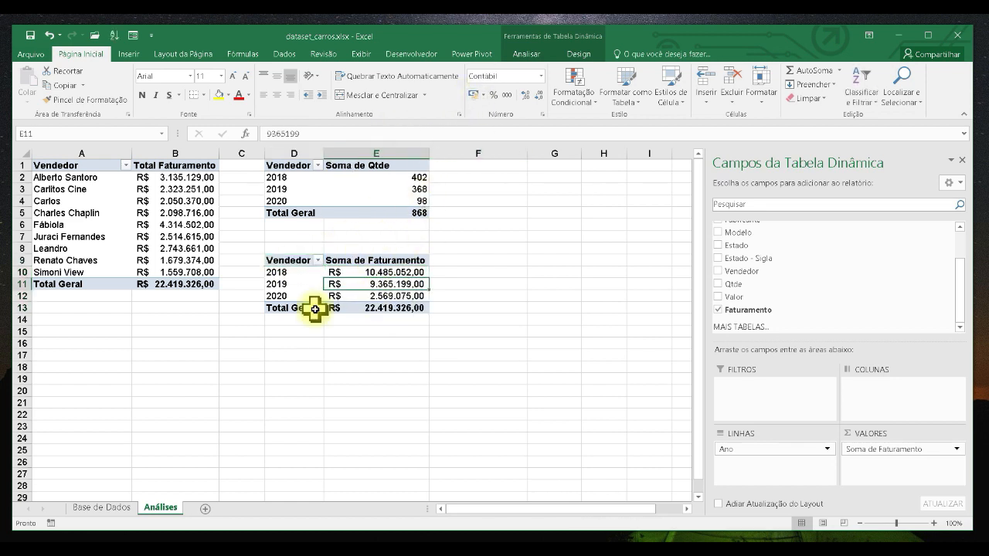
left_click(537, 54)
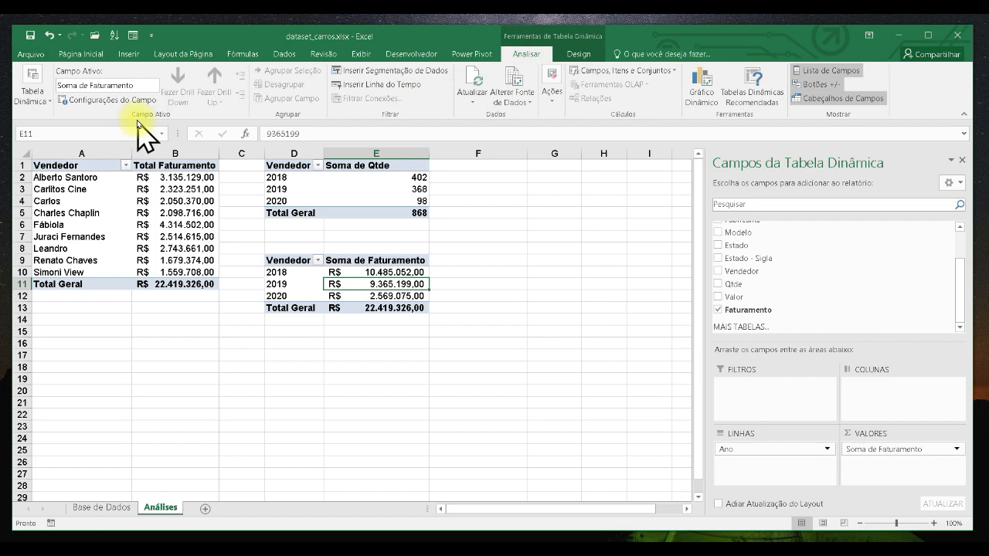
left_click(48, 101)
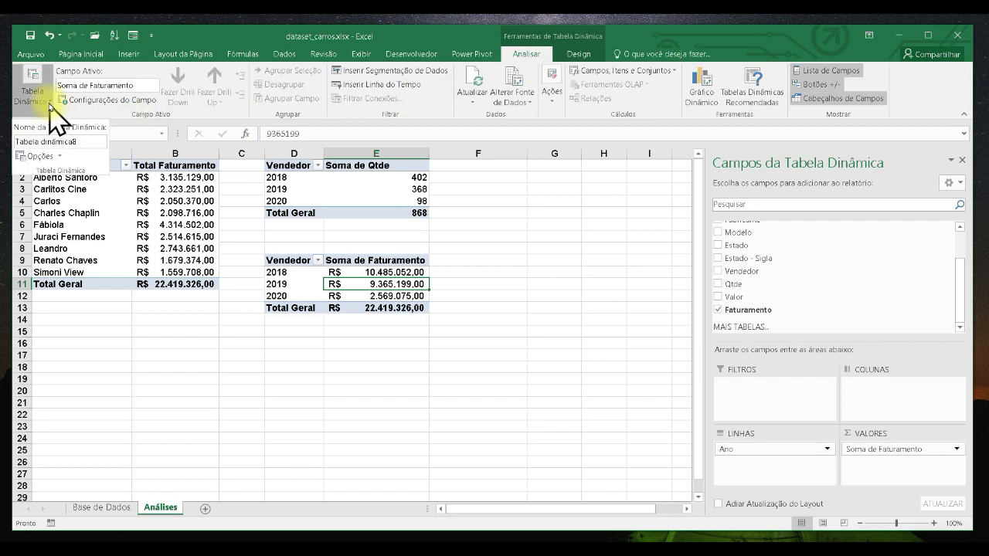
left_click(35, 156)
left_click_drag(414, 244, 662, 246)
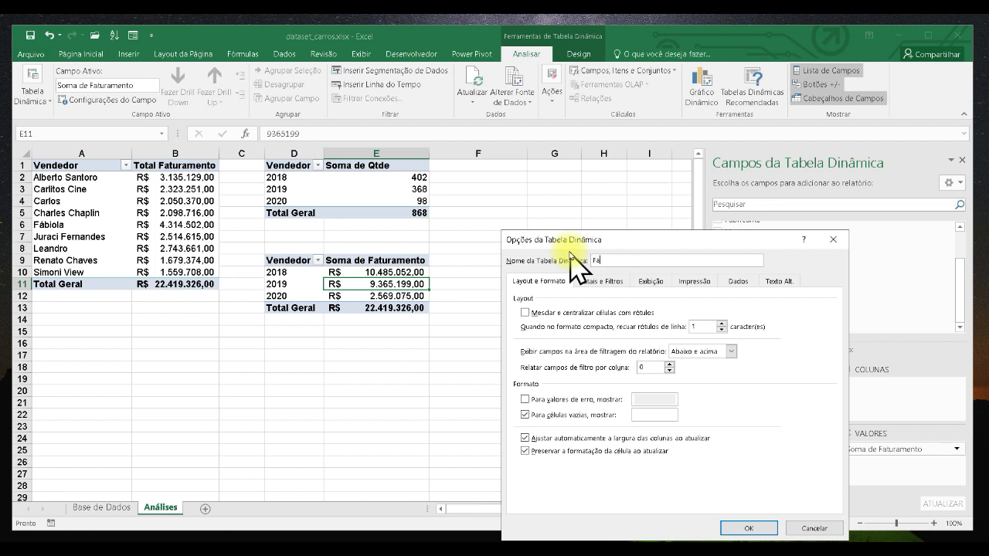
left_click(747, 529)
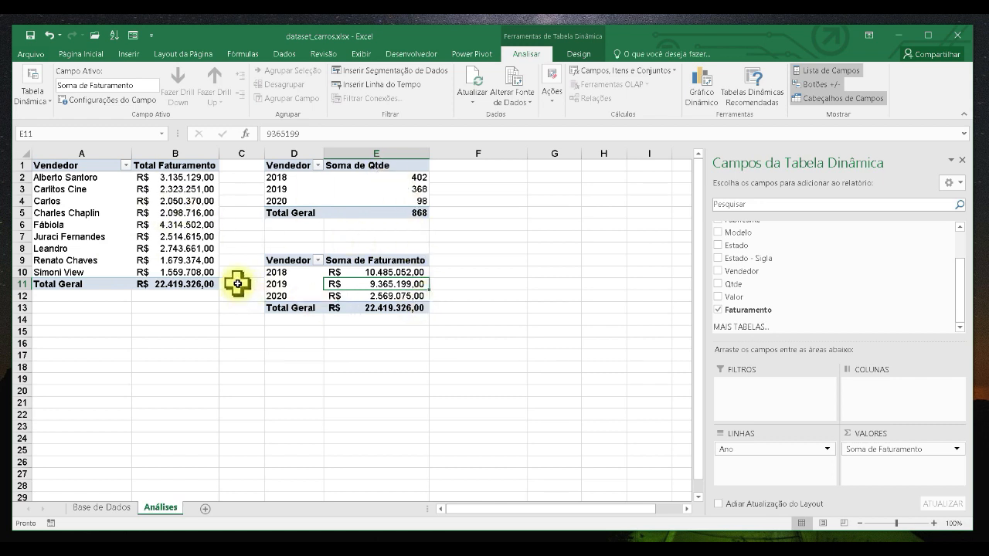
- Copy the Faturamento por Ano PivotTable and paste it at cell G1
left_click_drag(287, 260, 319, 319)
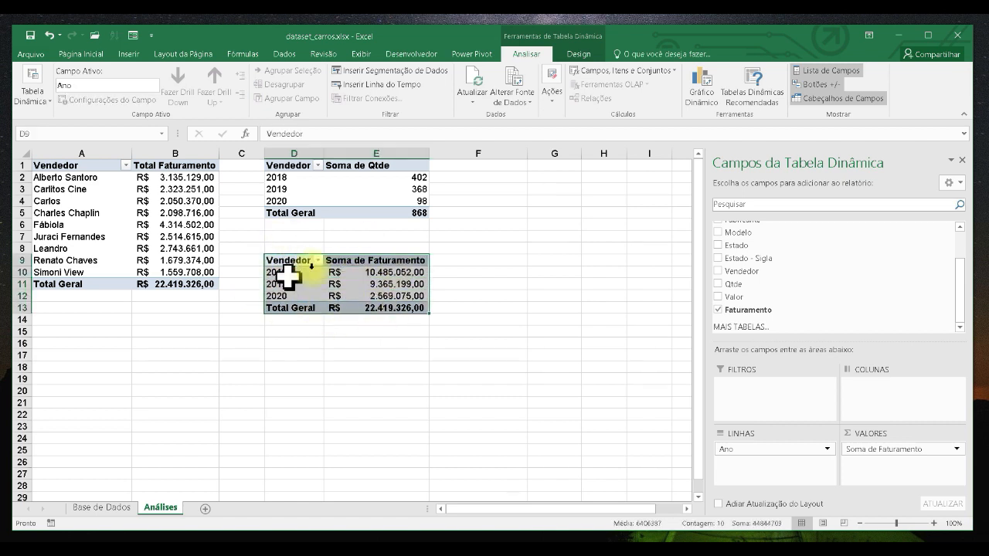
left_click(395, 255)
left_click(376, 286)
left_click_drag(286, 266, 371, 309)
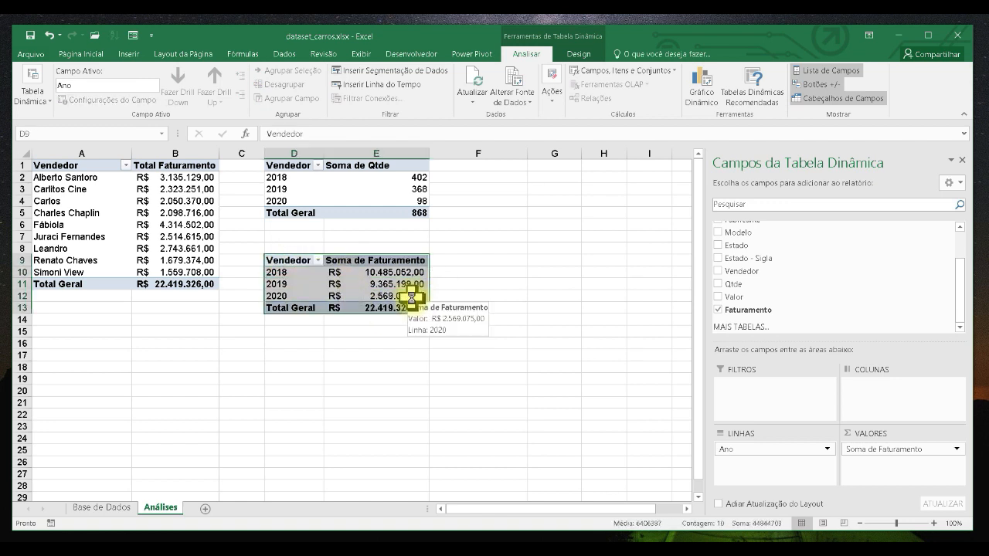
key("ctrl+c")
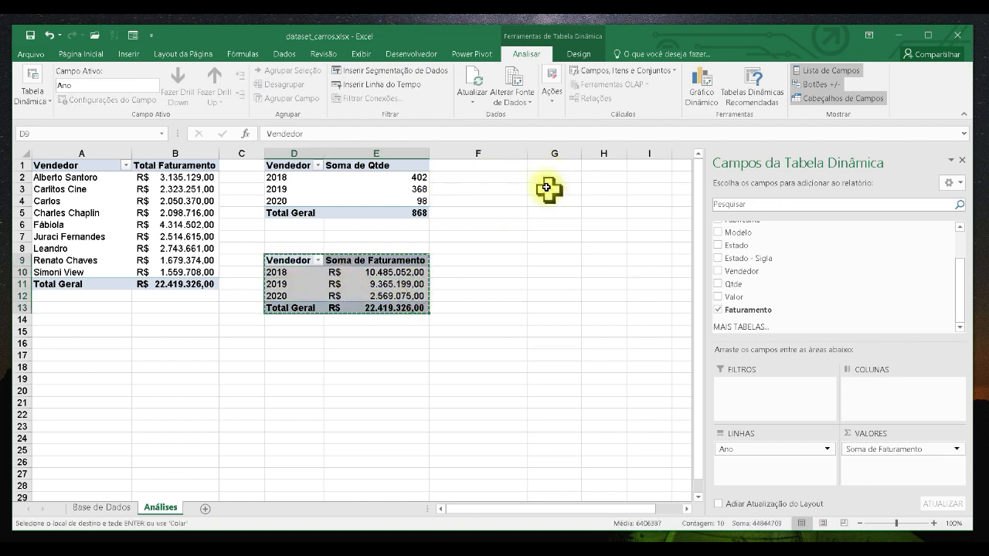
left_click(551, 164)
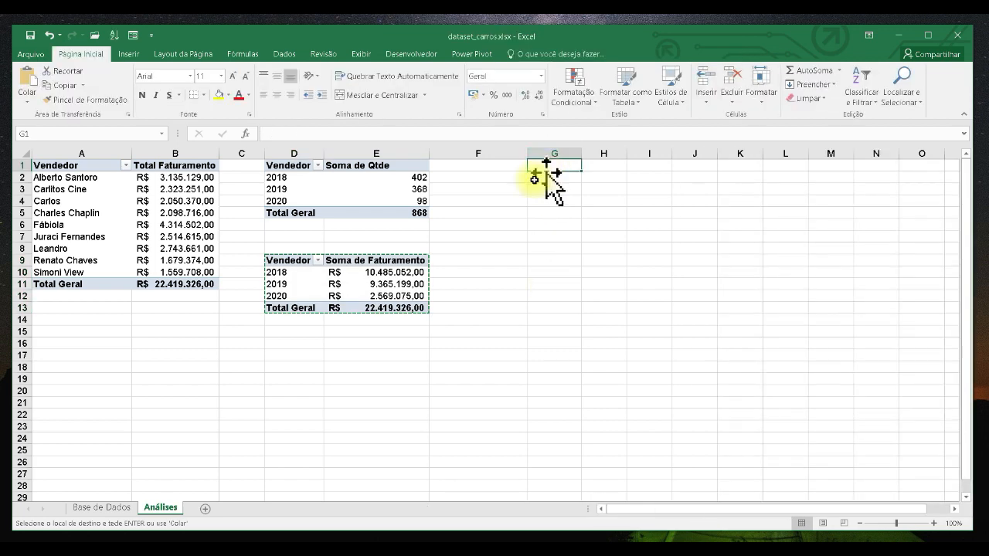
key("ctrl+v")
- Narrow column F and autofit column H to fit the pasted PivotTable
left_click_drag(568, 272, 564, 261)
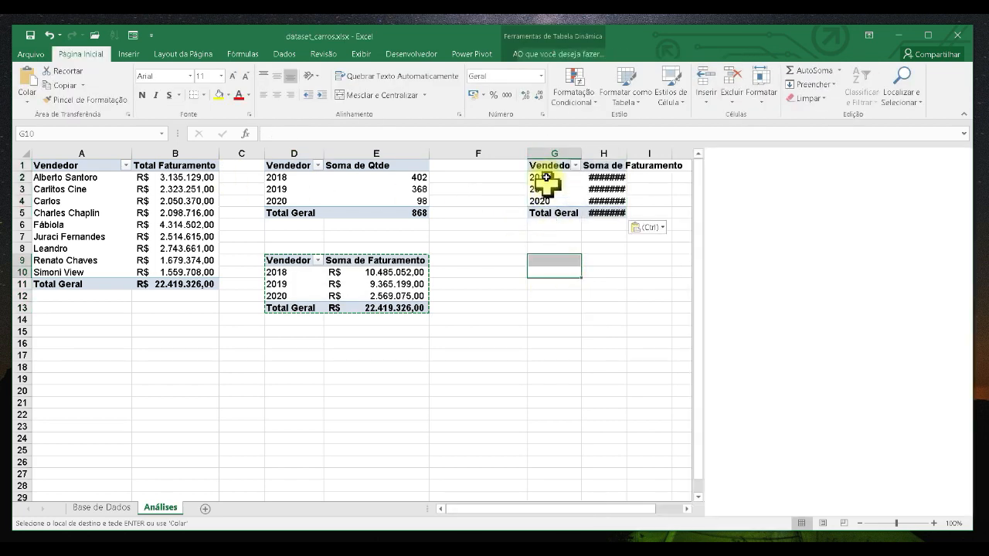
left_click_drag(529, 155, 512, 155)
left_click_drag(480, 155, 465, 155)
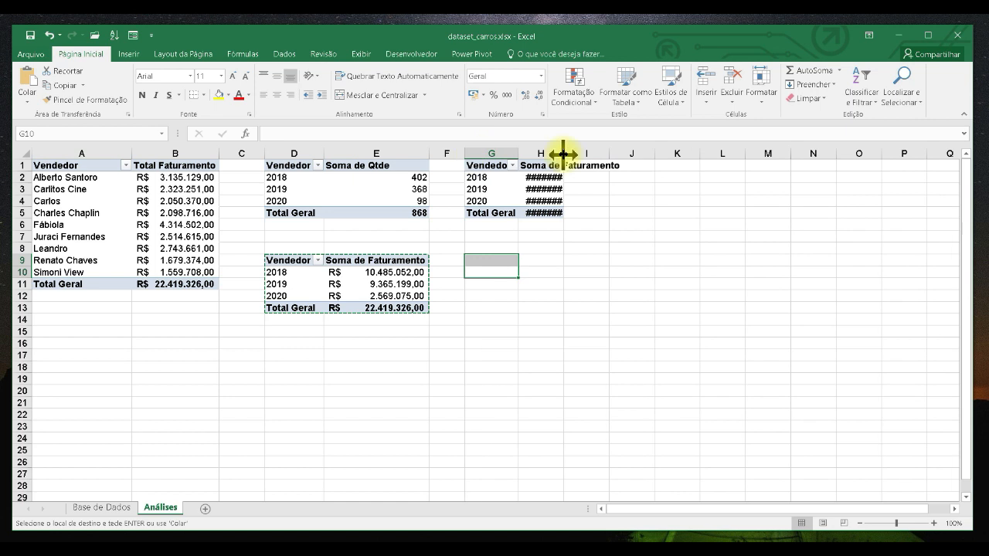
double_click(563, 153)
key("Escape")
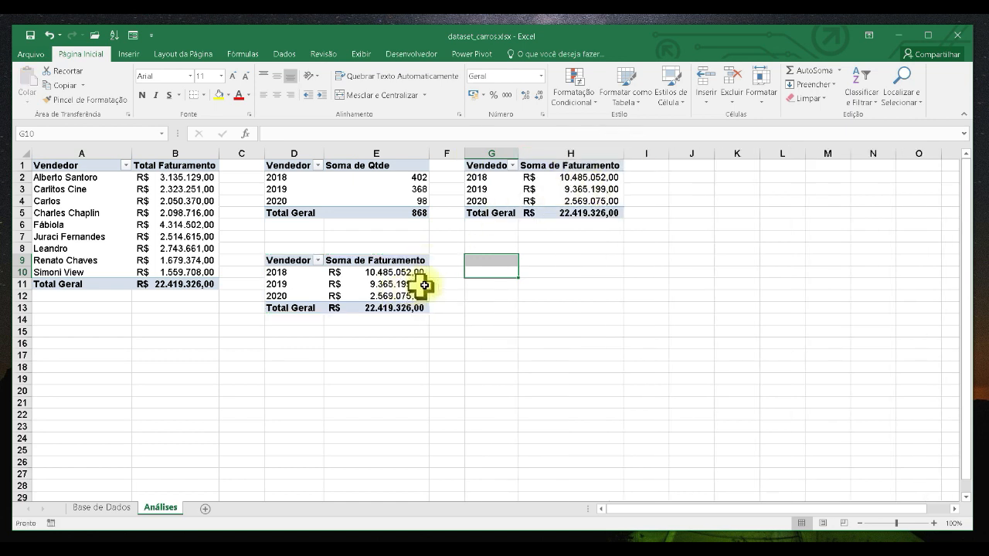
- Rebuild the PivotTable at G1 with Estado as rows instead of Ano and Qtde as values instead of Faturamento
left_click(495, 185)
left_click_drag(519, 157, 545, 158)
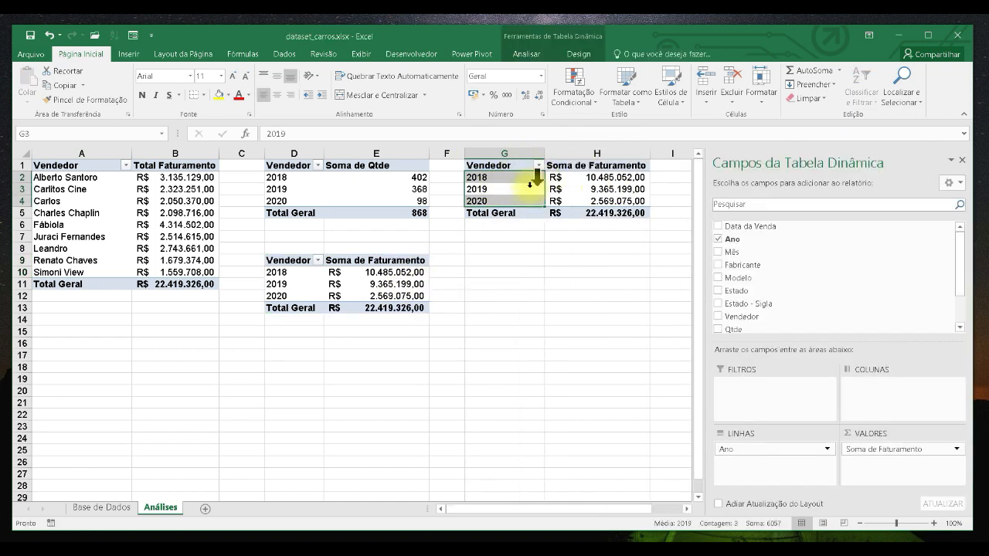
left_click(517, 189)
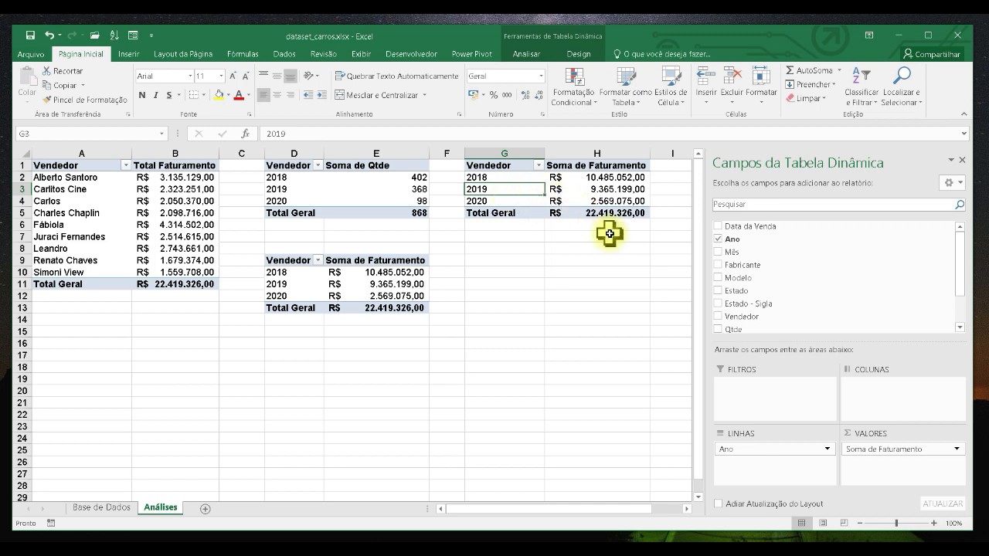
left_click(718, 240)
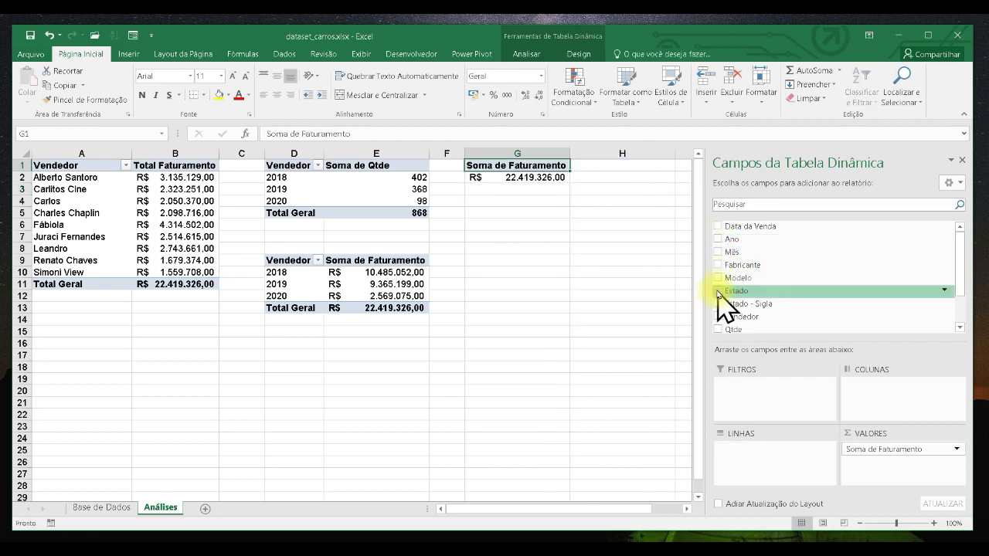
left_click(717, 291)
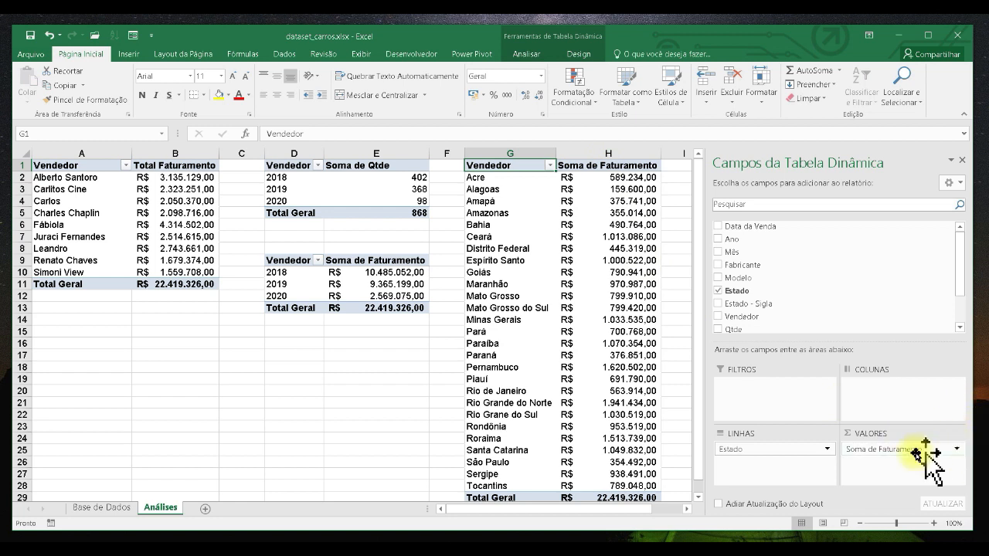
left_click_drag(901, 452, 896, 279)
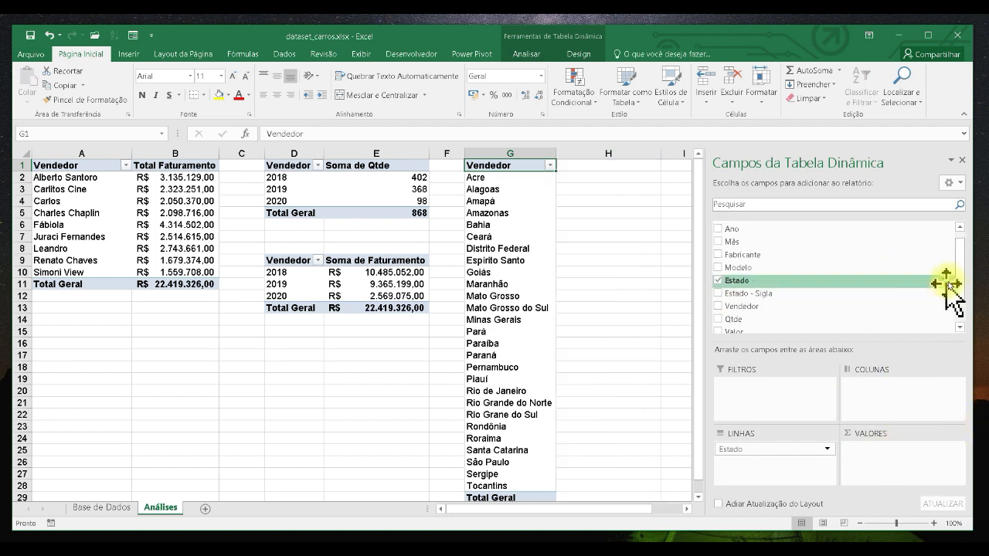
scroll(958, 291, "down", 1)
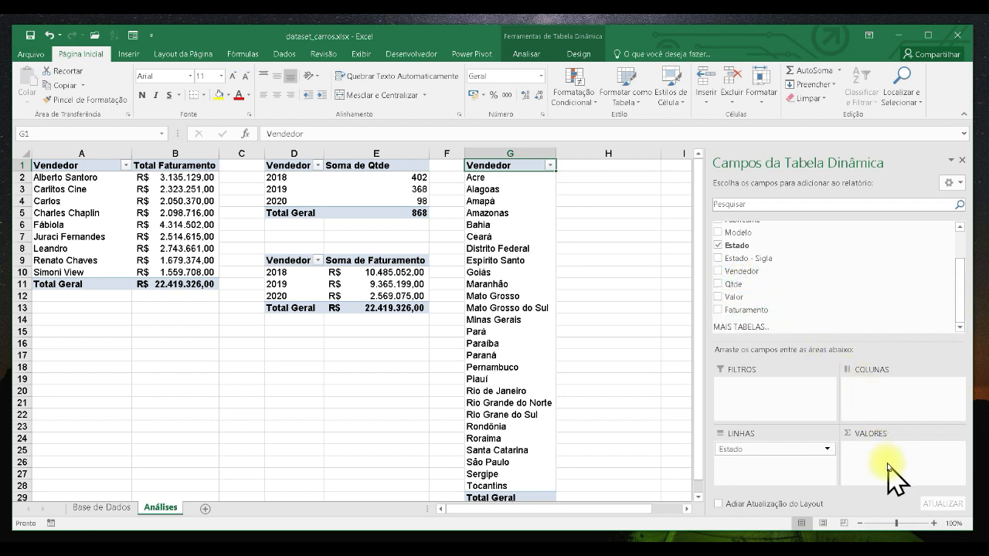
left_click(721, 288)
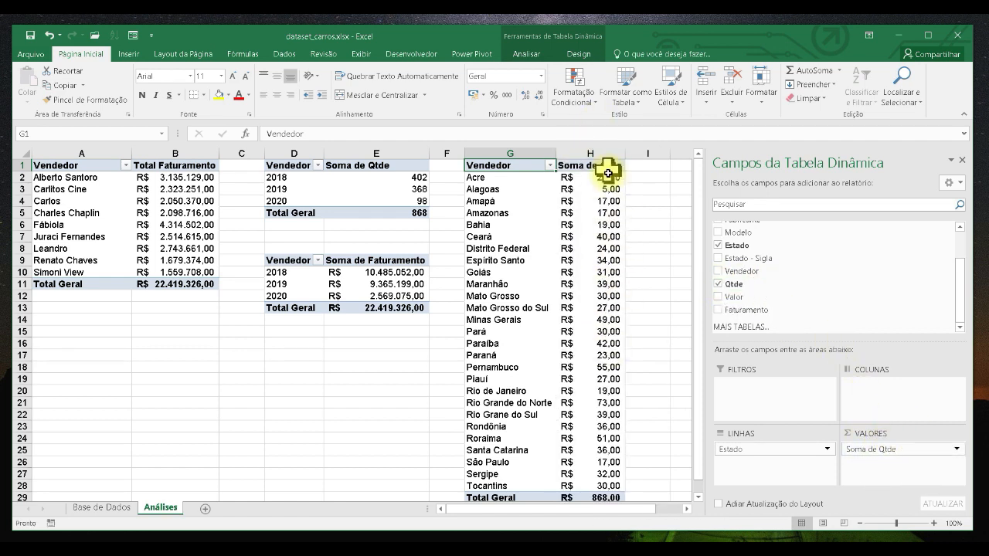
- Apply the General number format to the quantity values of the PivotTable at G1
left_click_drag(582, 173, 592, 497)
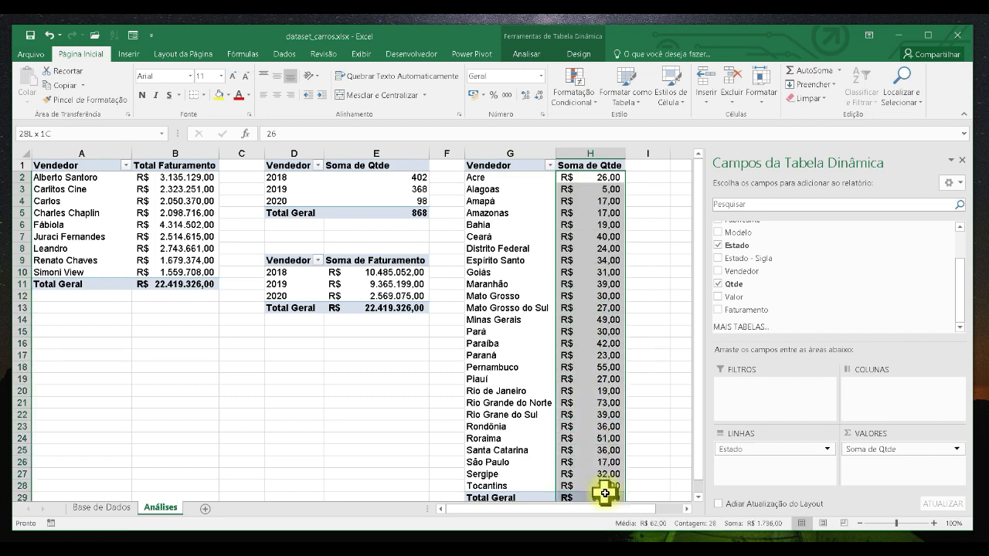
left_click(541, 75)
left_click(519, 99)
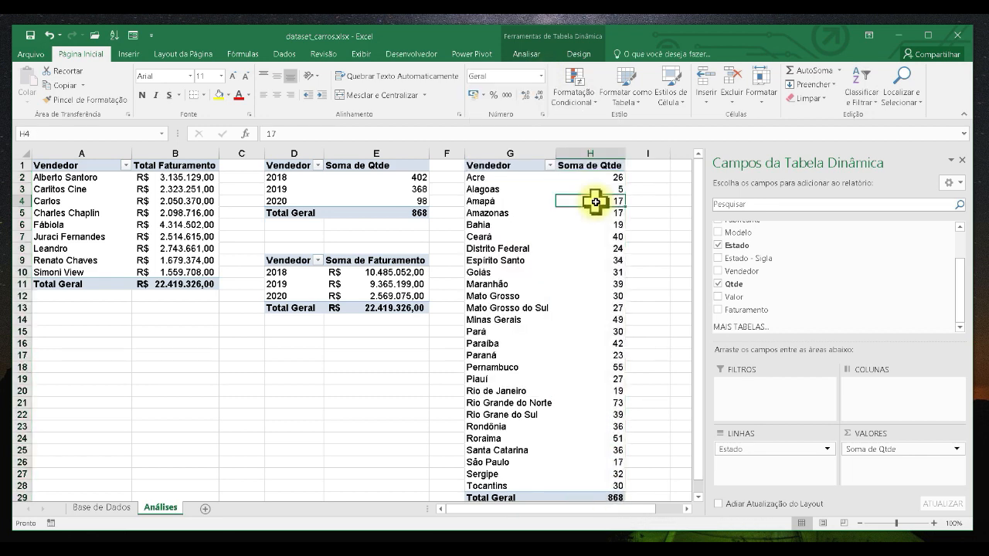
left_click(511, 189)
left_click(592, 213)
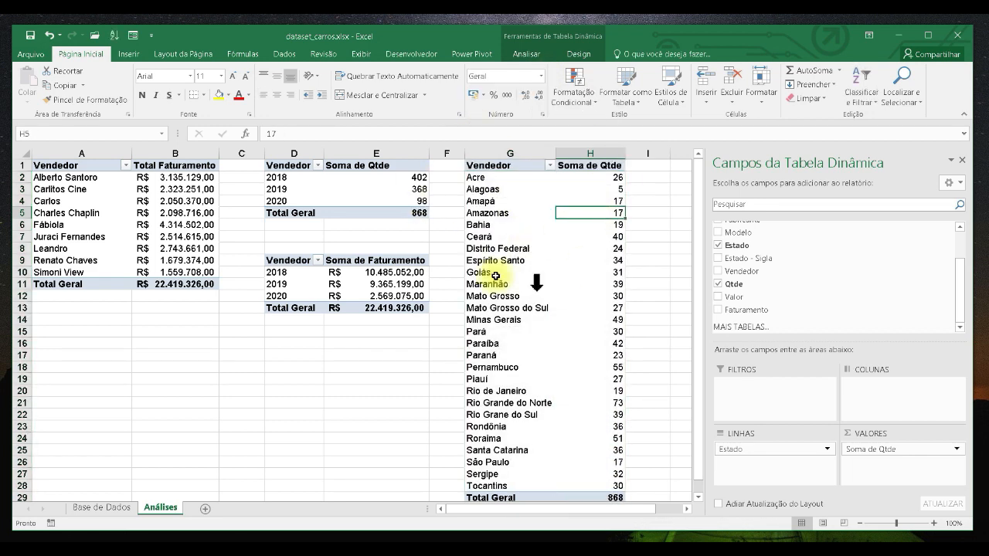
- Rename the PivotTable at G1 as Quantidade de Vendas por Região and save the workbook
left_click(530, 55)
left_click(39, 100)
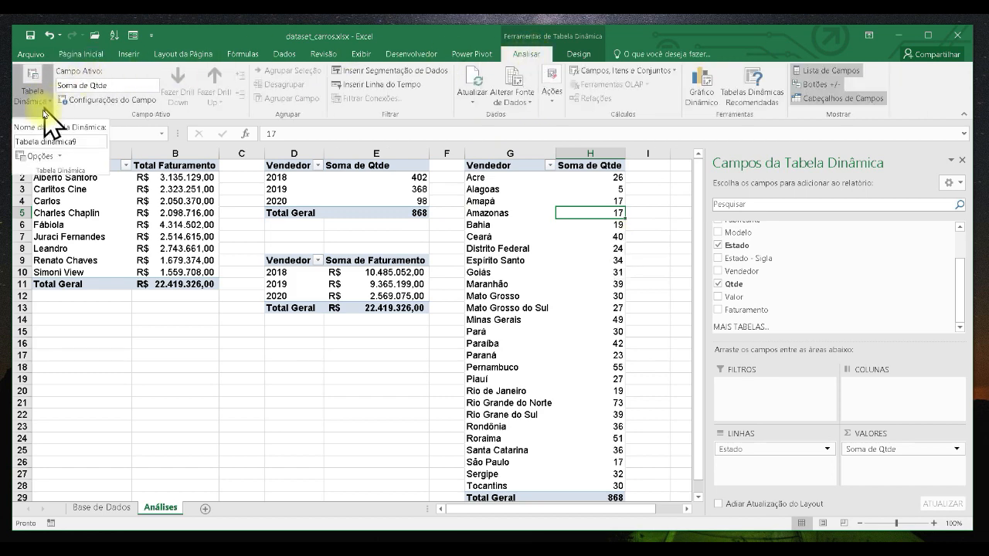
left_click(37, 157)
left_click_drag(611, 234, 718, 174)
type("Quantidade de")
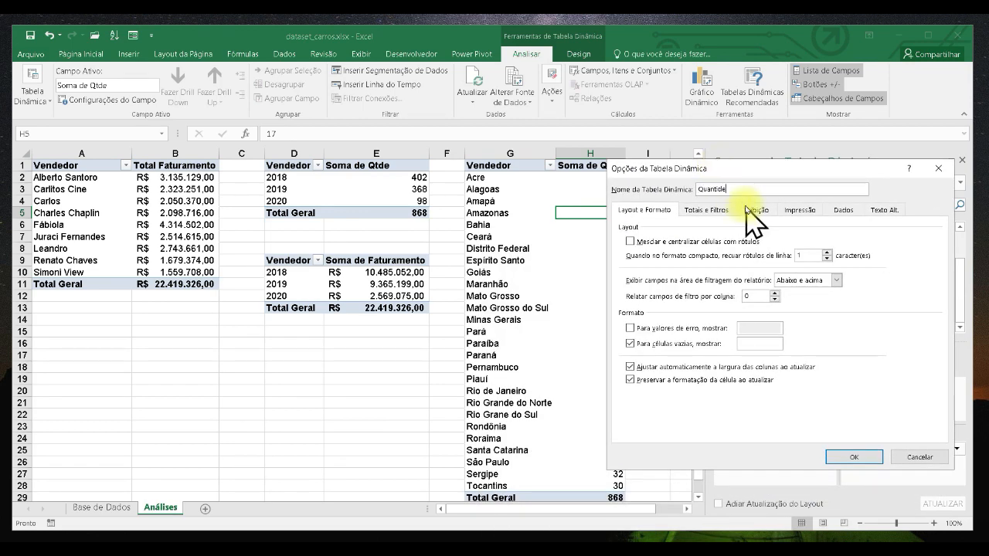
type(" Vendas por Região")
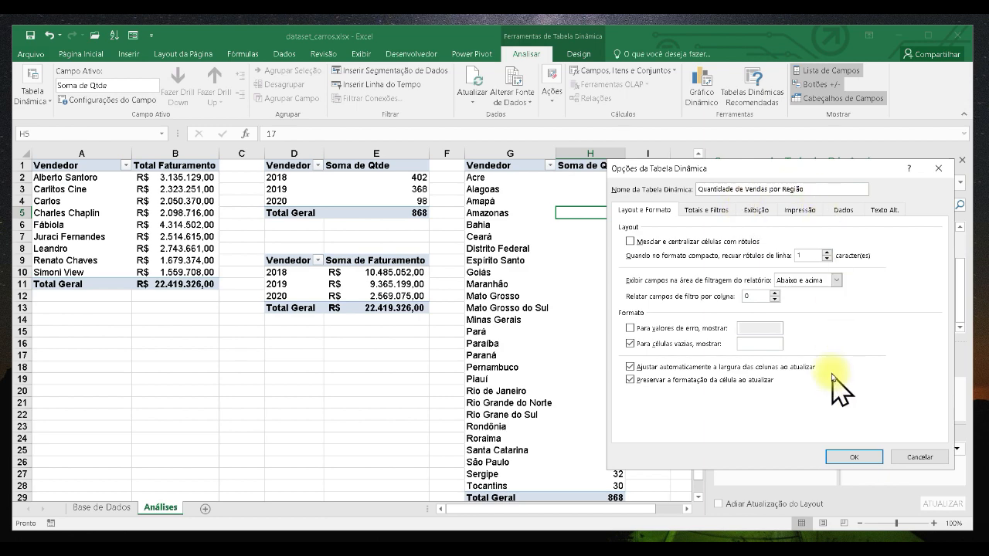
left_click(854, 457)
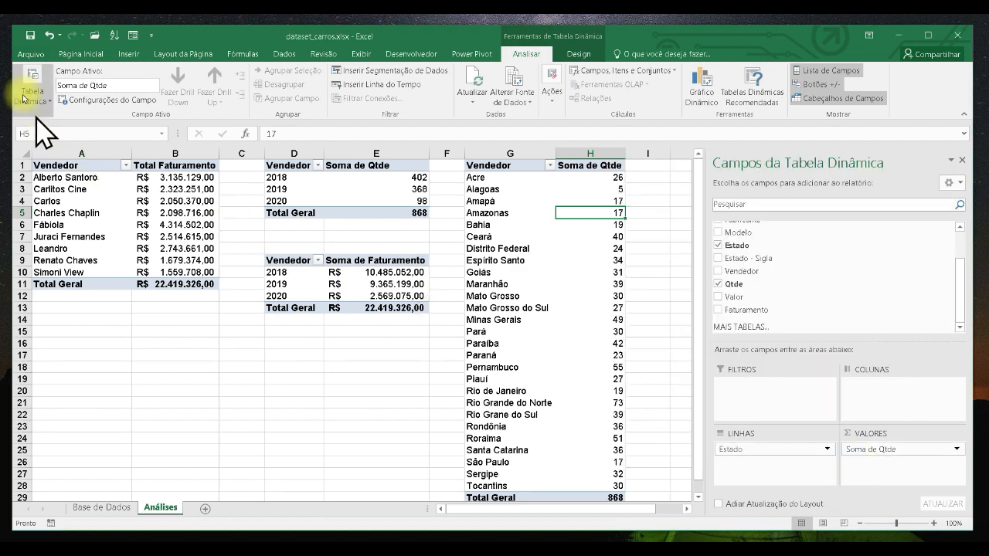
left_click(29, 34)
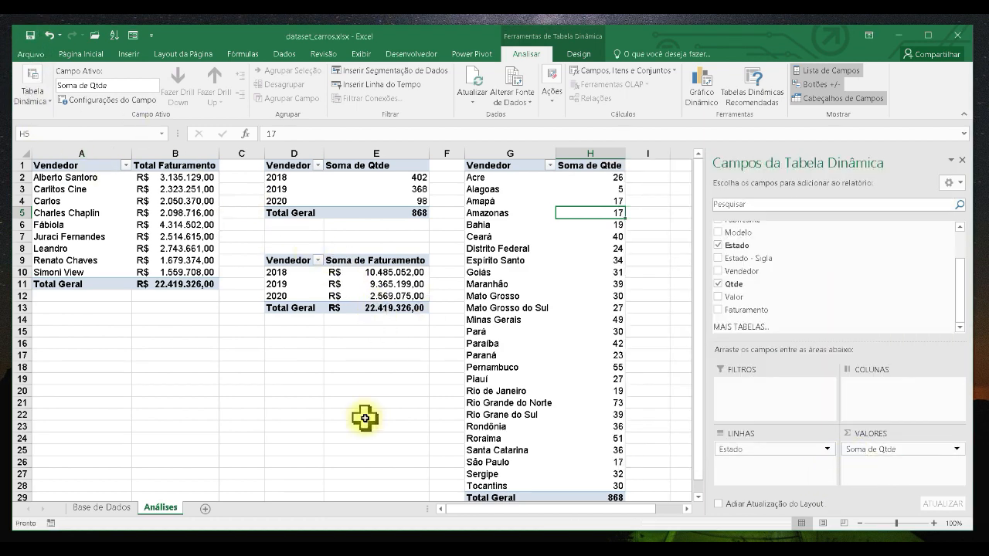